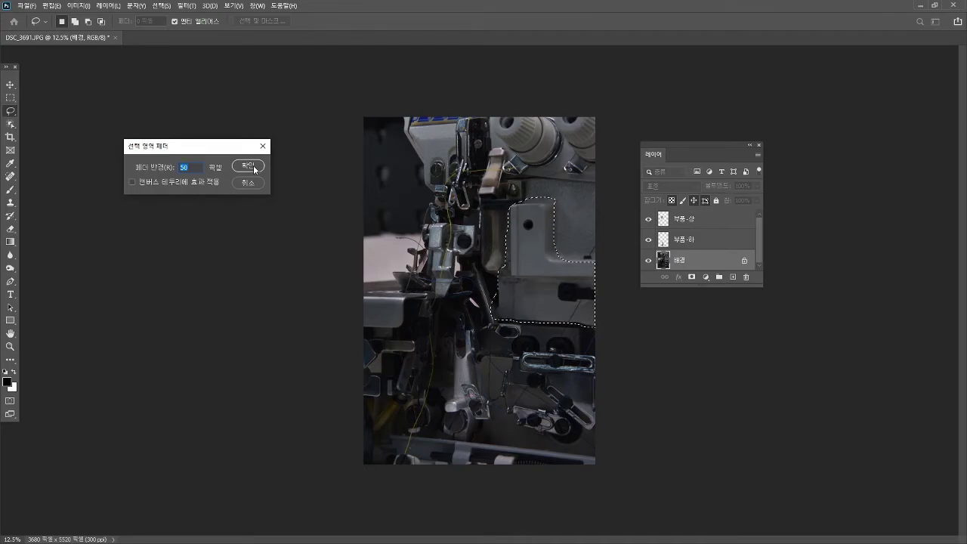
- Feather the selection around the grey machine cover by 50 pixels and copy it from the 배경 layer to a new layer
{"action": "left_click", "coordinate": [254, 168]}
{"action": "right_click", "coordinate": [532, 295]}
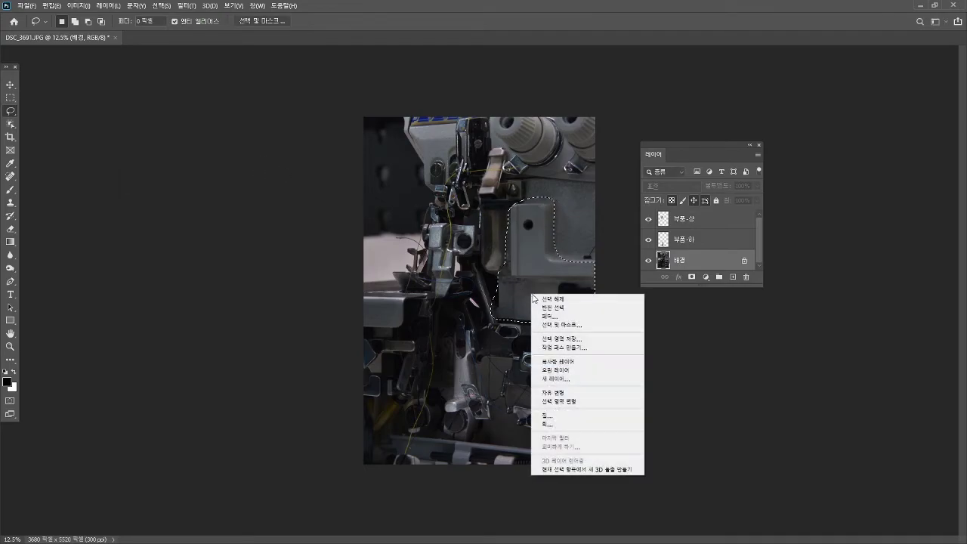
{"action": "left_click", "coordinate": [594, 363]}
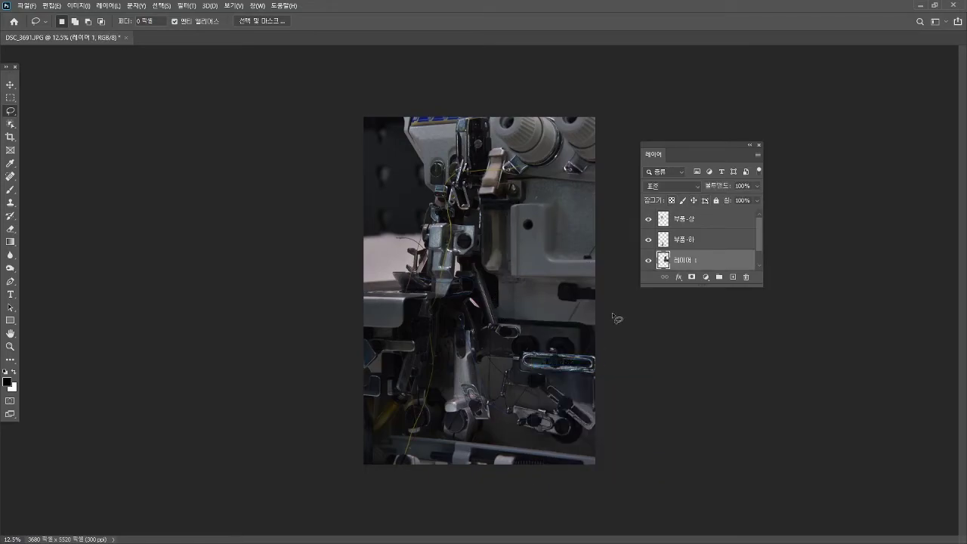
- Brighten the copied machine cover with Curves, raising the RGB curve from input 111 to output 154
{"action": "key", "text": "ctrl+m"}
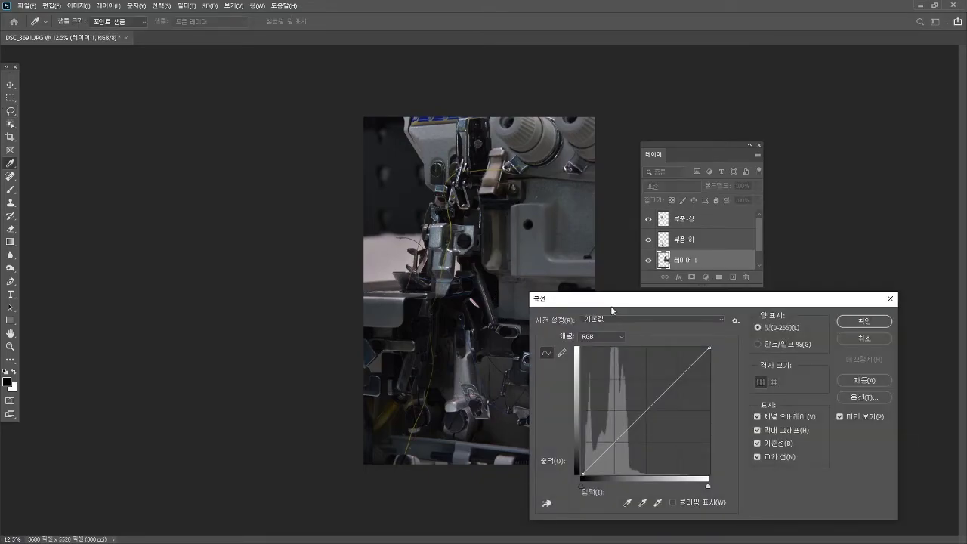
{"action": "left_click_drag", "start_coordinate": [655, 307], "coordinate": [142, 256]}
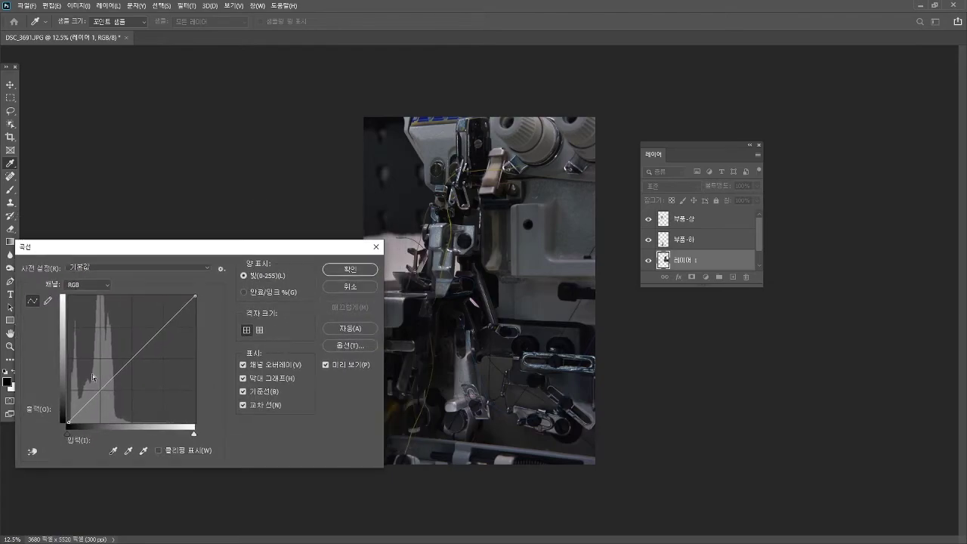
{"action": "left_click_drag", "start_coordinate": [104, 388], "coordinate": [124, 345]}
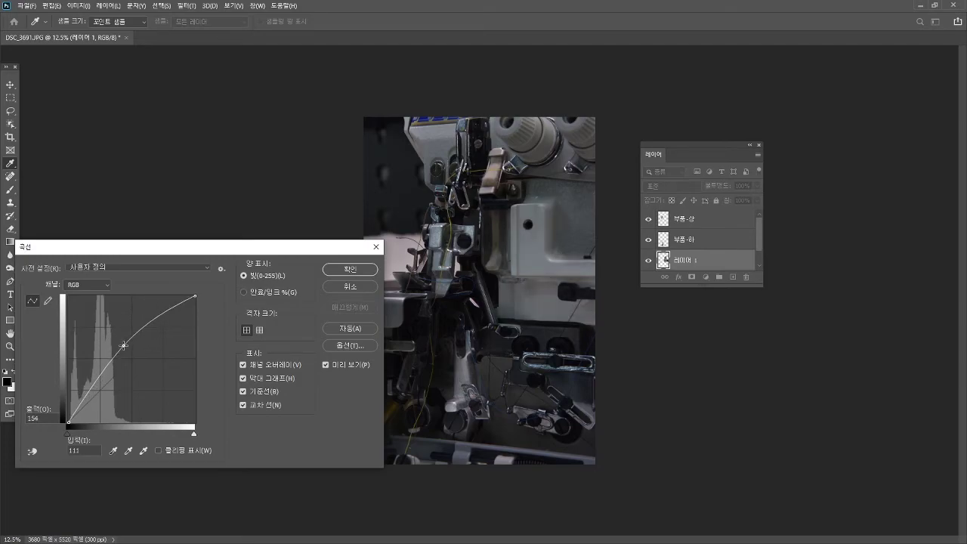
{"action": "left_click", "coordinate": [358, 270]}
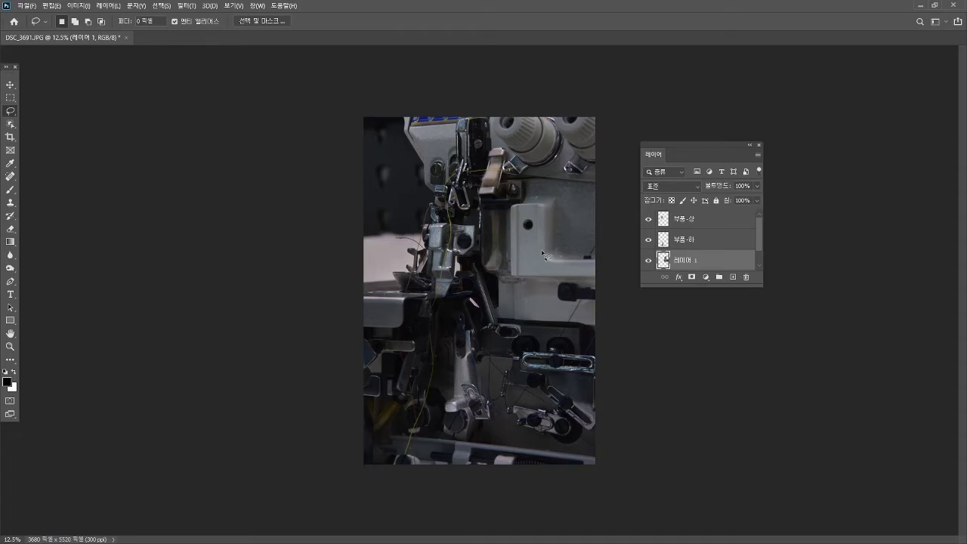
- Hide and show 레이어 1 to compare the brightening, delete the layer, and undo the deletion
{"action": "left_click", "coordinate": [646, 263]}
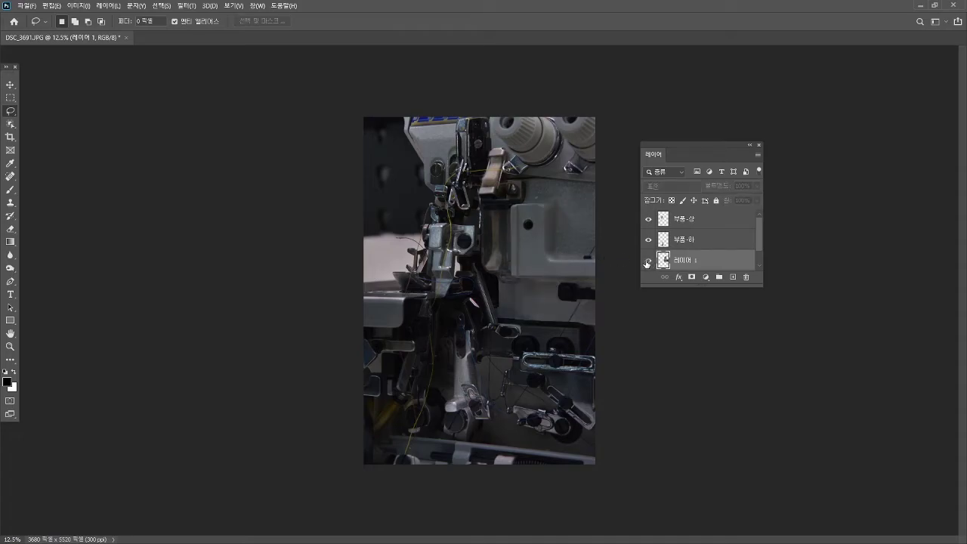
{"action": "left_click", "coordinate": [645, 263]}
{"action": "left_click_drag", "start_coordinate": [707, 260], "coordinate": [747, 281]}
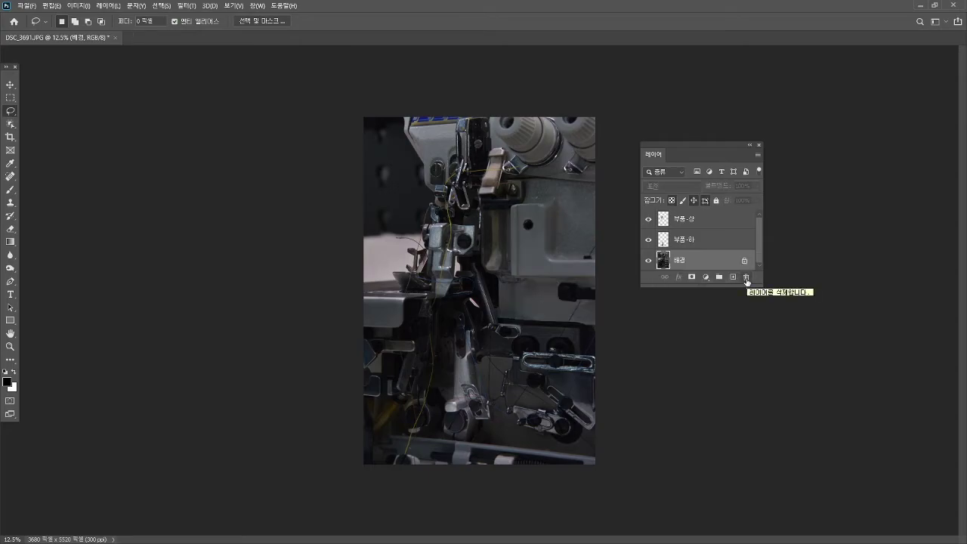
{"action": "key", "text": "ctrl+z"}
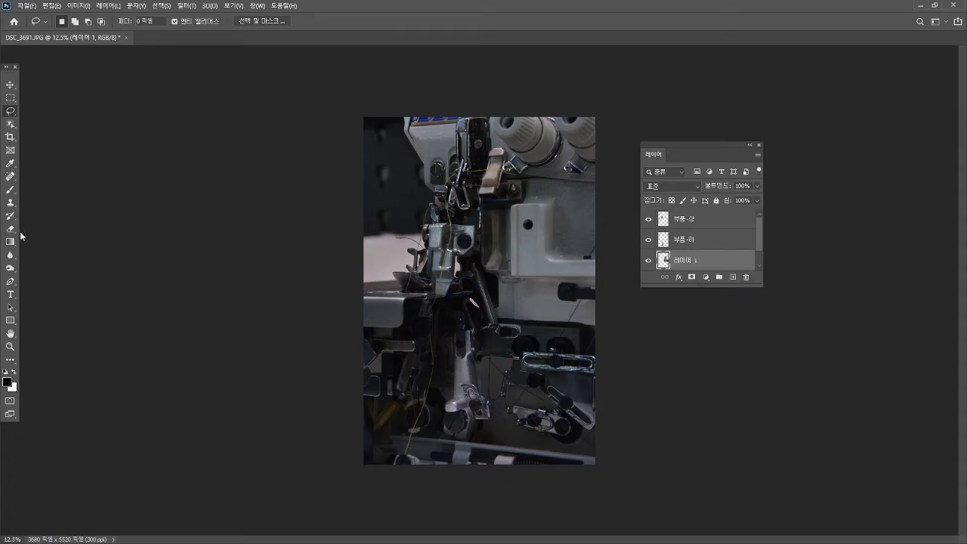
- Dodge the lower-right machine parts on the 배경 layer, using the 중간 영역 range at 100% exposure
{"action": "left_click_drag", "start_coordinate": [718, 287], "coordinate": [734, 365]}
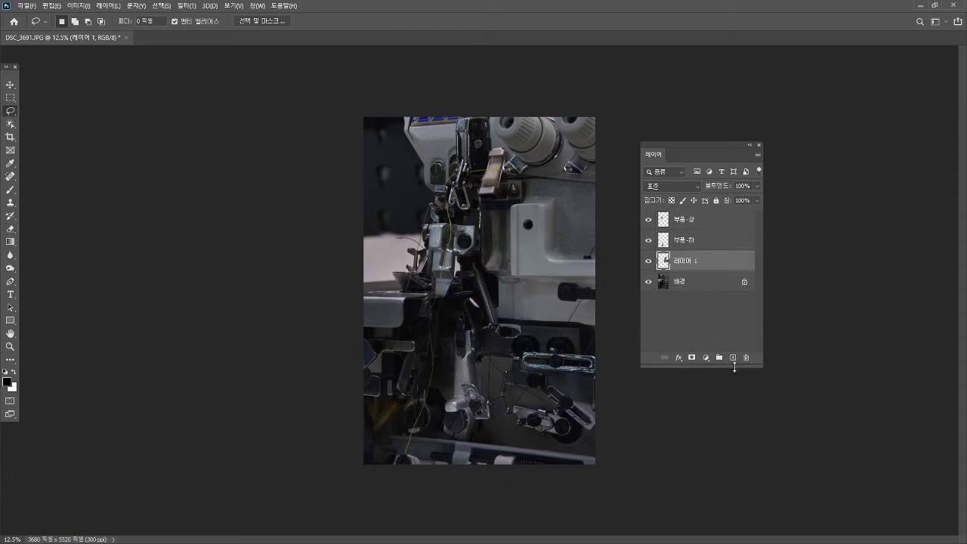
{"action": "left_click", "coordinate": [15, 254]}
{"action": "right_click", "coordinate": [14, 254]}
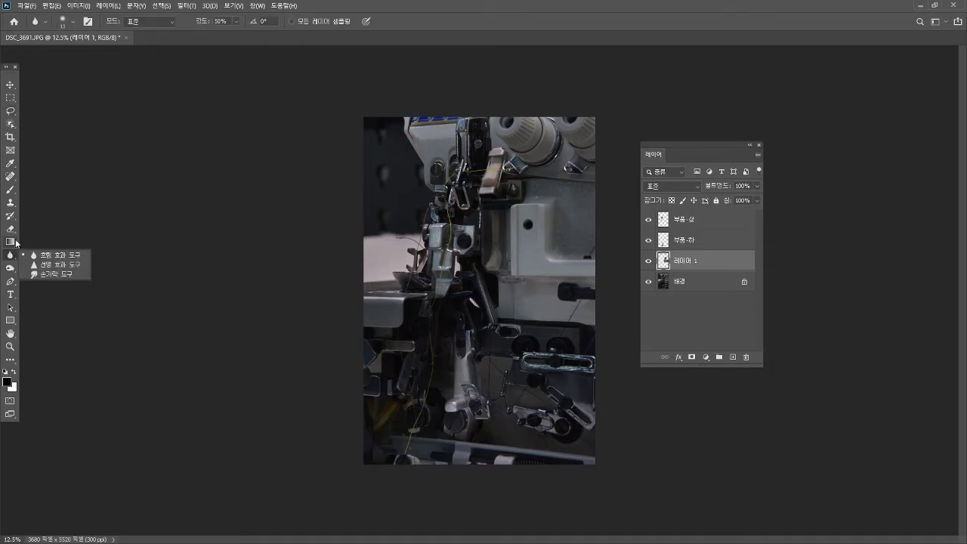
{"action": "left_click", "coordinate": [10, 269]}
{"action": "right_click", "coordinate": [11, 269]}
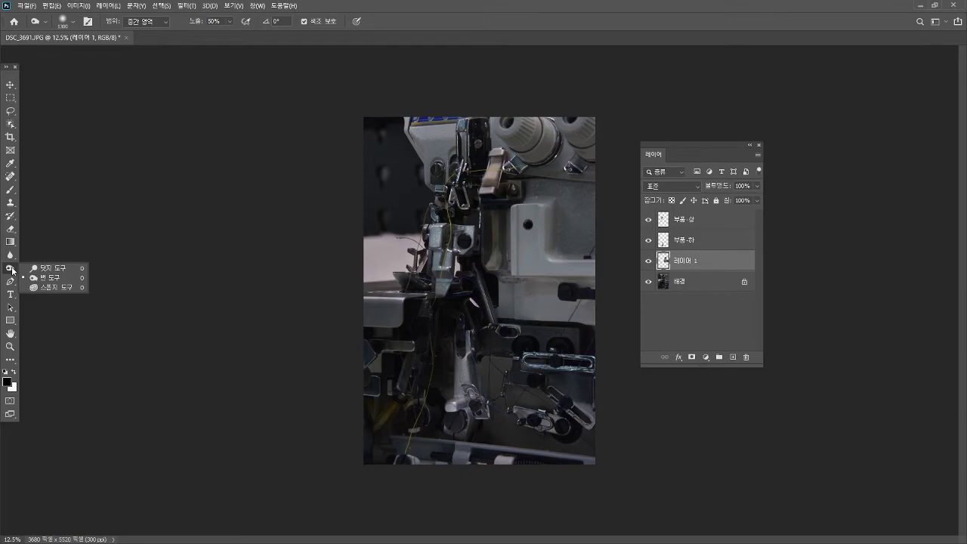
{"action": "left_click", "coordinate": [51, 269]}
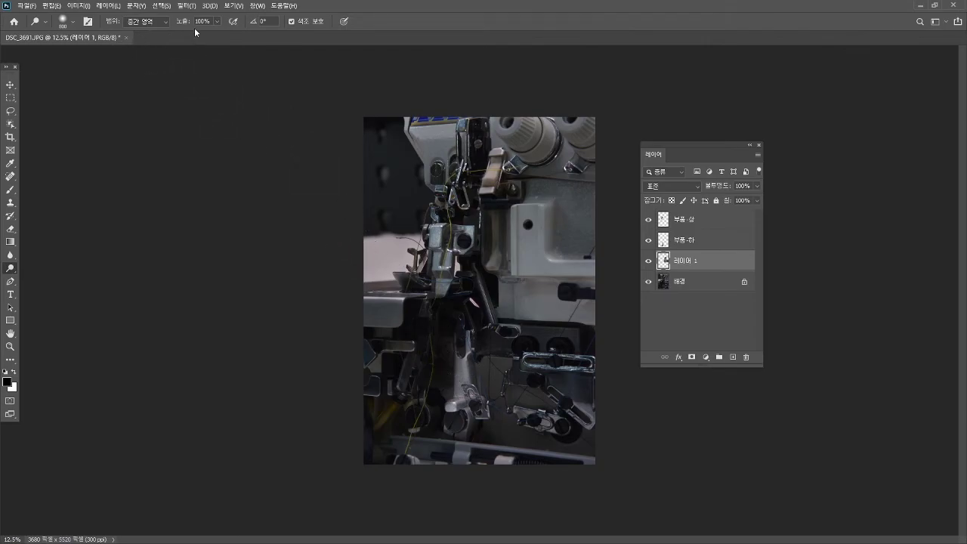
{"action": "left_click", "coordinate": [690, 282]}
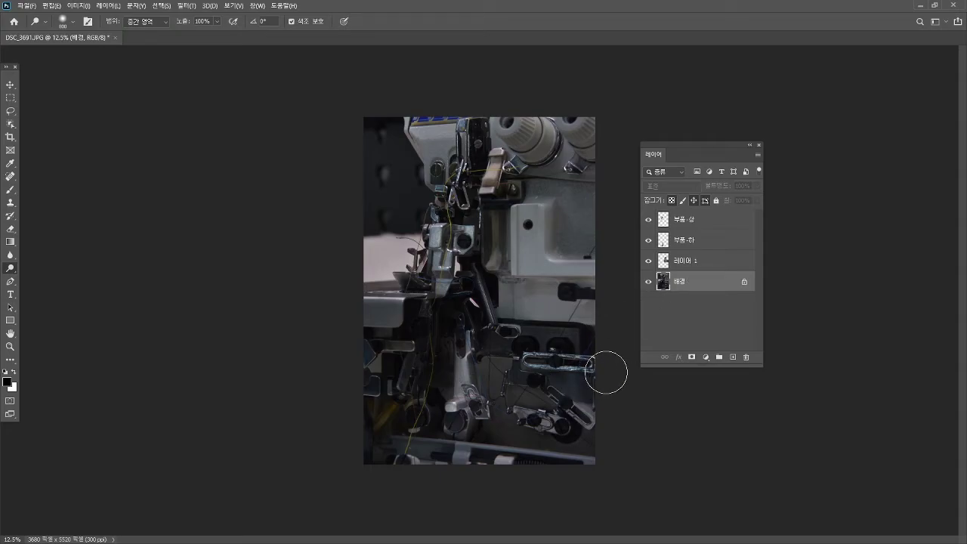
{"action": "left_click_drag", "start_coordinate": [606, 372], "coordinate": [518, 347]}
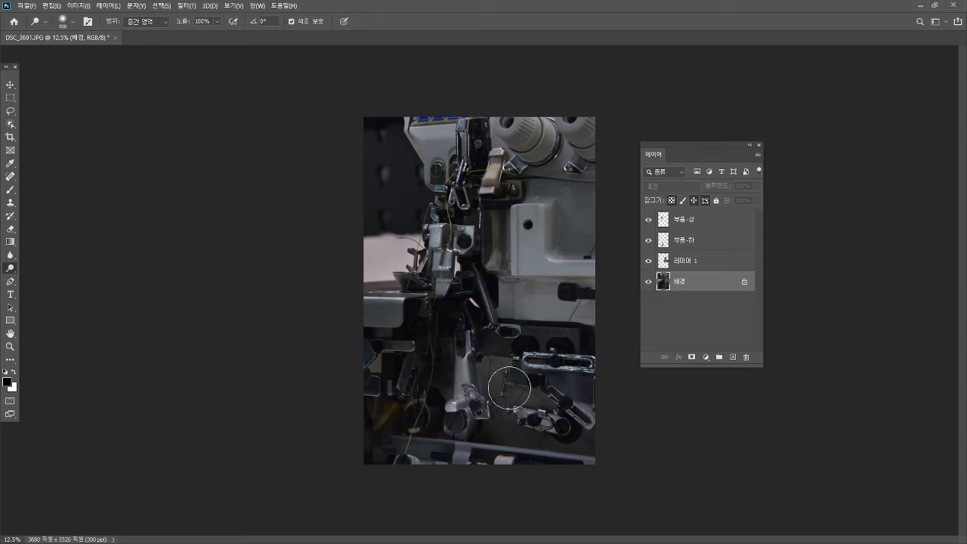
{"action": "mouse_move", "coordinate": [509, 388]}
{"action": "left_mouse_down"}
{"action": "mouse_move", "coordinate": [560, 410]}
{"action": "mouse_move", "coordinate": [528, 370]}
{"action": "mouse_move", "coordinate": [560, 419]}
{"action": "left_mouse_up"}
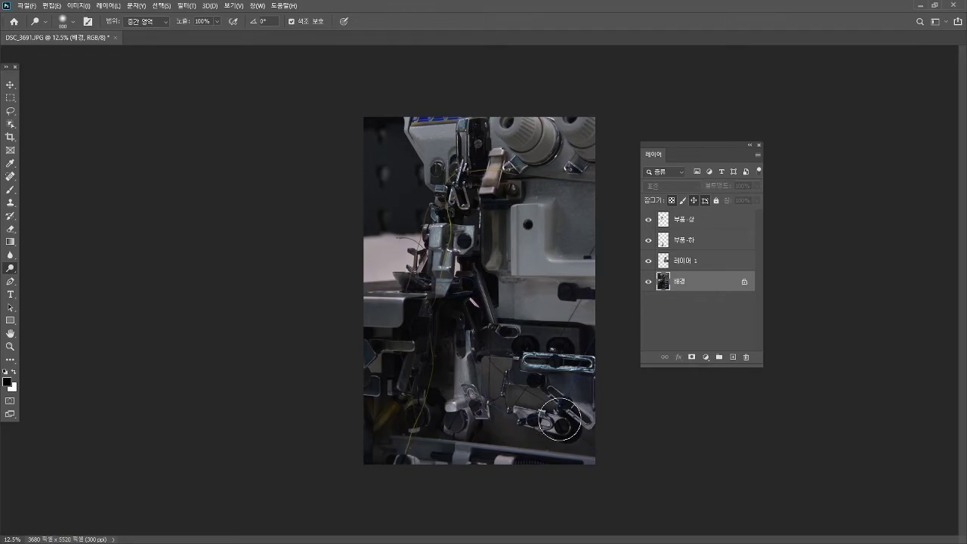
- Set the Dodge tool's range to 어두운 영역, lighten the dark lower machine parts, and undo the last stroke
{"action": "left_click", "coordinate": [168, 24]}
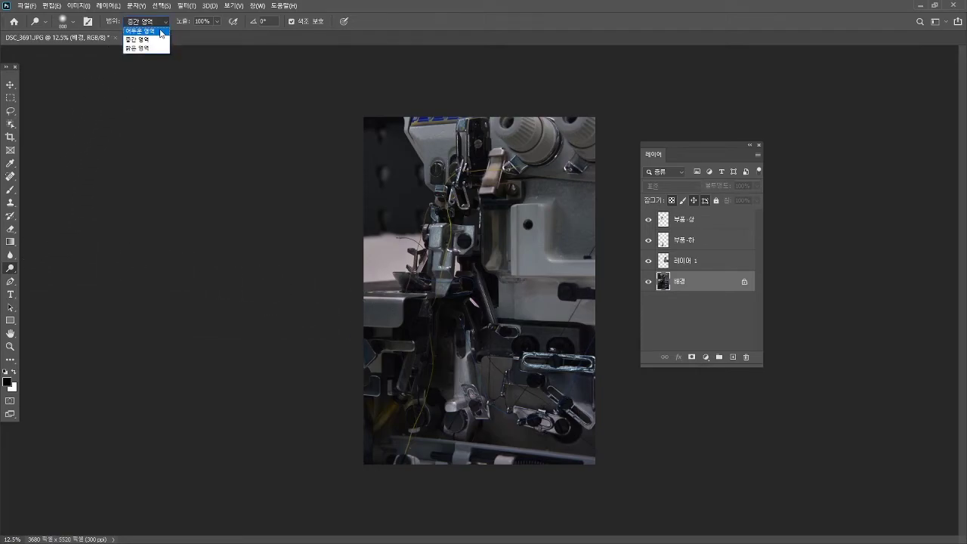
{"action": "left_click", "coordinate": [160, 32]}
{"action": "key", "text": "ctrl+plus"}
{"action": "key", "text": "ctrl+plus"}
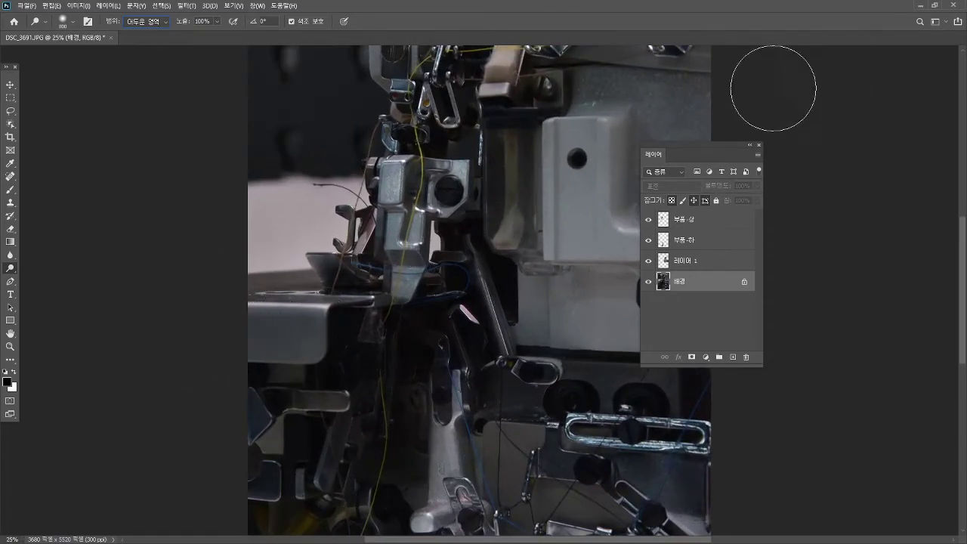
{"action": "left_click_drag", "start_coordinate": [707, 144], "coordinate": [785, 149]}
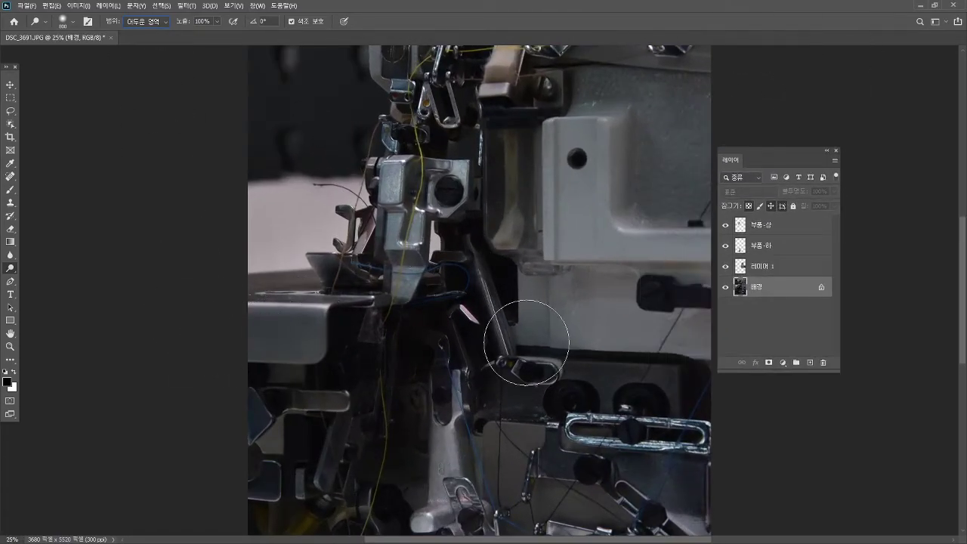
{"action": "key", "text": "ctrl+plus"}
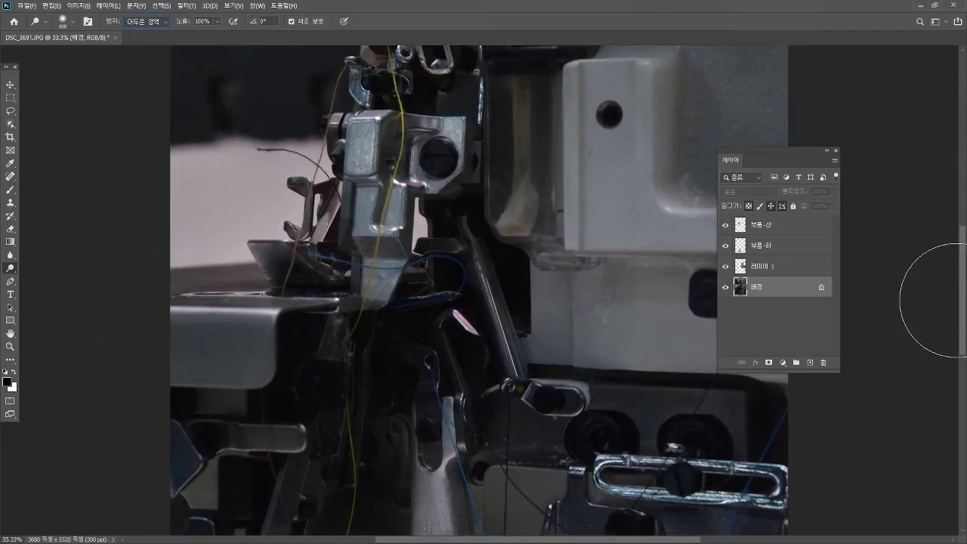
{"action": "scroll", "coordinate": [930, 300], "scroll_direction": "down", "scroll_amount": 5}
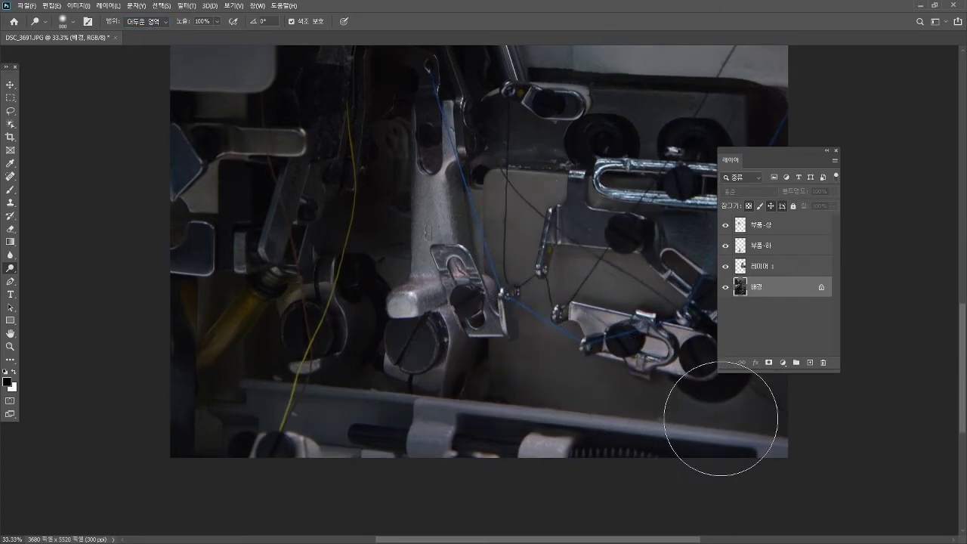
{"action": "left_click_drag", "start_coordinate": [533, 124], "coordinate": [551, 184]}
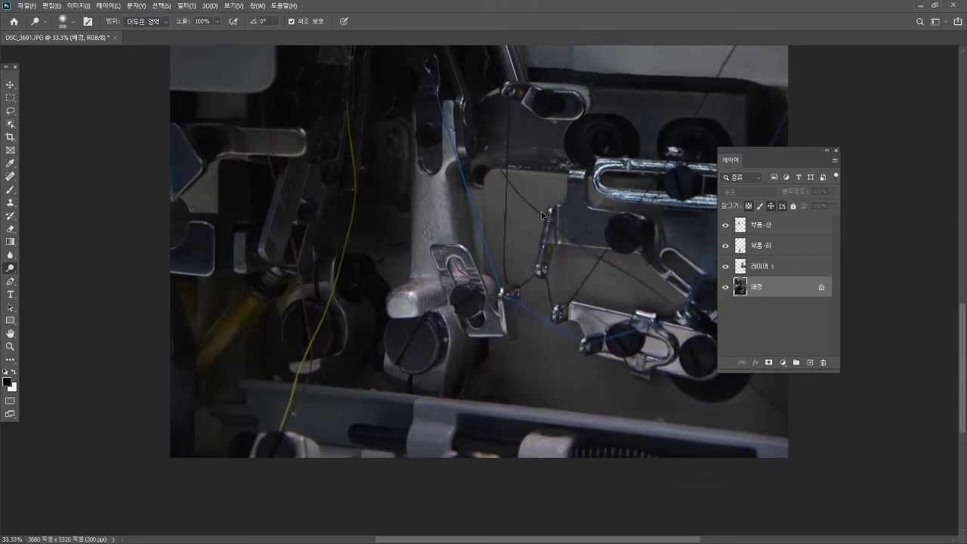
{"action": "scroll", "coordinate": [542, 216], "scroll_direction": "down", "scroll_amount": 3}
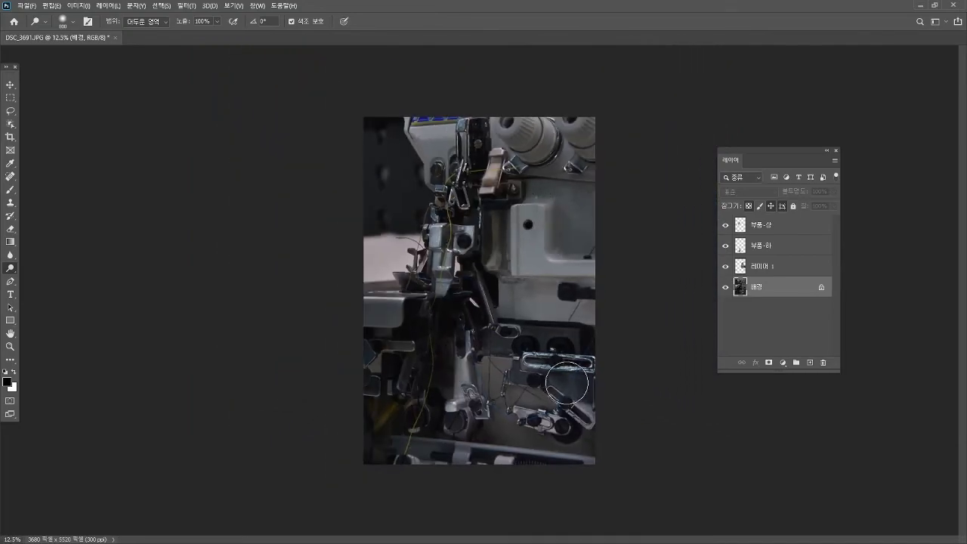
{"action": "mouse_move", "coordinate": [567, 384]}
{"action": "left_mouse_down"}
{"action": "mouse_move", "coordinate": [502, 352]}
{"action": "mouse_move", "coordinate": [525, 347]}
{"action": "mouse_move", "coordinate": [488, 341]}
{"action": "mouse_move", "coordinate": [484, 377]}
{"action": "mouse_move", "coordinate": [445, 330]}
{"action": "mouse_move", "coordinate": [395, 431]}
{"action": "mouse_move", "coordinate": [439, 344]}
{"action": "mouse_move", "coordinate": [381, 399]}
{"action": "mouse_move", "coordinate": [430, 420]}
{"action": "mouse_move", "coordinate": [394, 413]}
{"action": "mouse_move", "coordinate": [411, 427]}
{"action": "mouse_move", "coordinate": [435, 336]}
{"action": "mouse_move", "coordinate": [447, 409]}
{"action": "mouse_move", "coordinate": [578, 420]}
{"action": "left_mouse_up"}
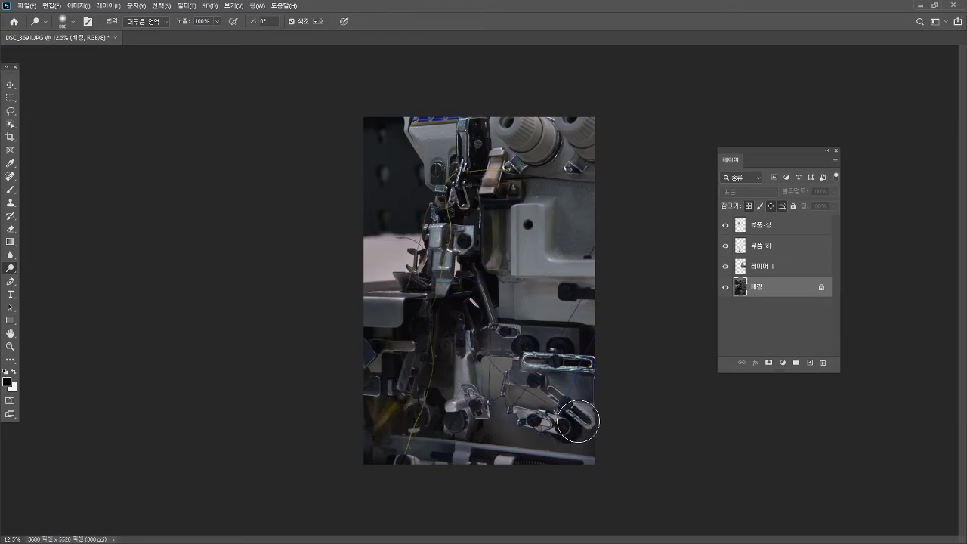
{"action": "key", "text": "ctrl+z"}
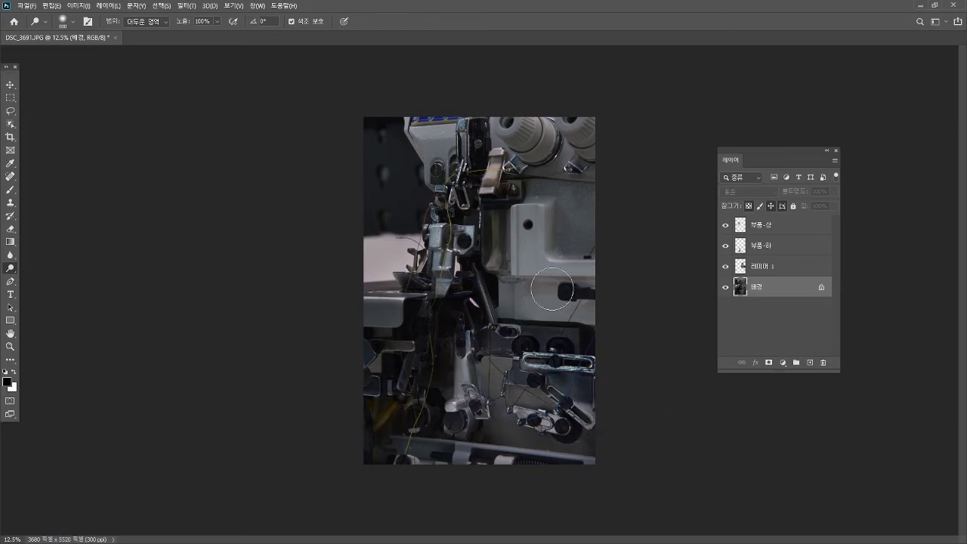
- Set the Dodge exposure to 48% and lighten the dark areas around the lower machine parts
{"action": "left_click", "coordinate": [216, 22]}
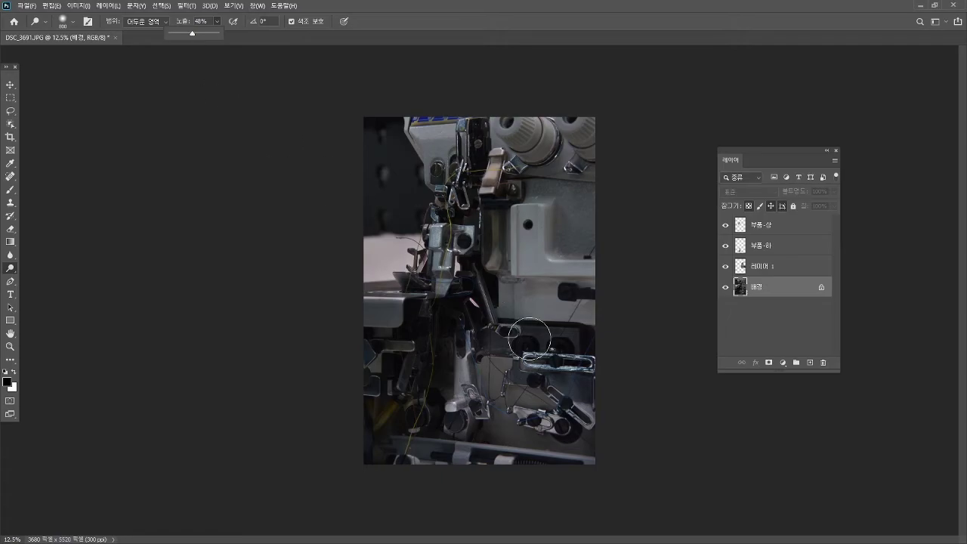
{"action": "left_click", "coordinate": [551, 344]}
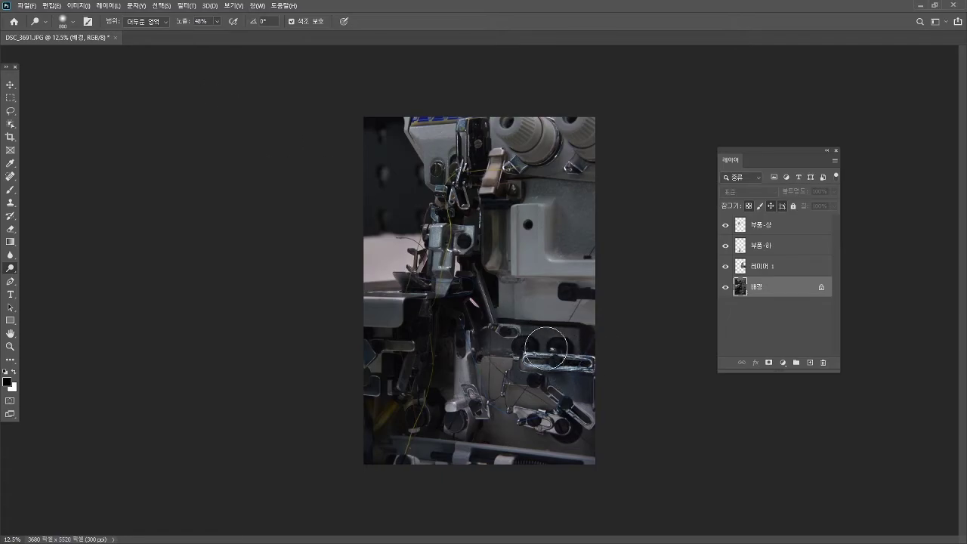
{"action": "mouse_move", "coordinate": [426, 392]}
{"action": "left_mouse_down"}
{"action": "mouse_move", "coordinate": [423, 353]}
{"action": "mouse_move", "coordinate": [381, 406]}
{"action": "mouse_move", "coordinate": [371, 383]}
{"action": "mouse_move", "coordinate": [373, 415]}
{"action": "mouse_move", "coordinate": [402, 403]}
{"action": "mouse_move", "coordinate": [379, 451]}
{"action": "mouse_move", "coordinate": [415, 449]}
{"action": "mouse_move", "coordinate": [442, 340]}
{"action": "mouse_move", "coordinate": [437, 380]}
{"action": "left_mouse_up"}
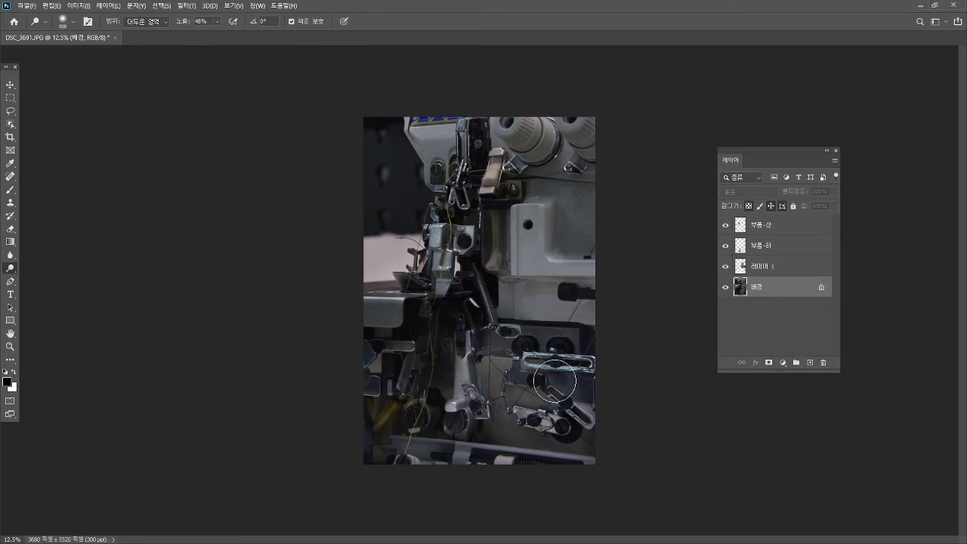
- Raise the Dodge exposure to 75%, lighten the shadows below the needle plate, and undo the last stroke
{"action": "left_click", "coordinate": [219, 23]}
{"action": "left_click", "coordinate": [232, 35]}
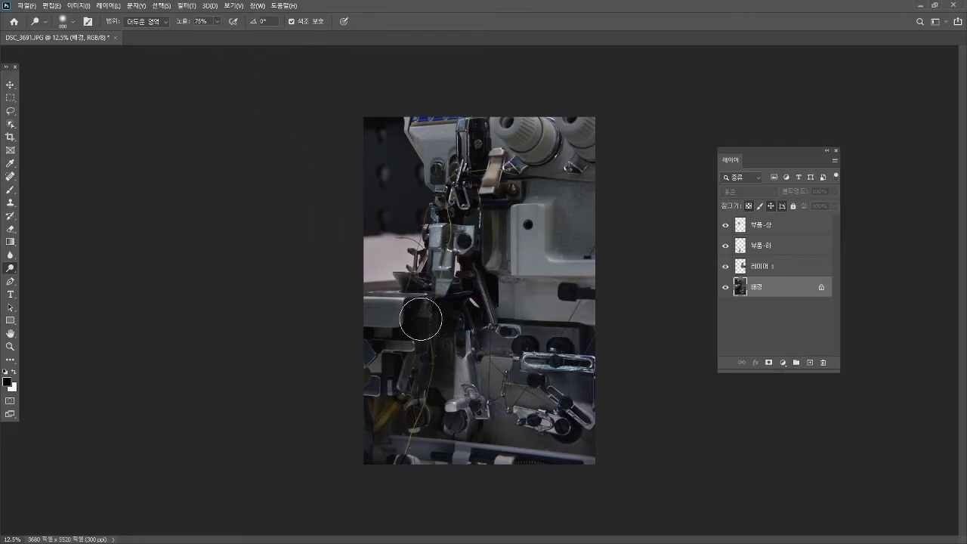
{"action": "mouse_move", "coordinate": [421, 319]}
{"action": "left_mouse_down"}
{"action": "mouse_move", "coordinate": [427, 360]}
{"action": "mouse_move", "coordinate": [409, 382]}
{"action": "mouse_move", "coordinate": [439, 322]}
{"action": "left_mouse_up"}
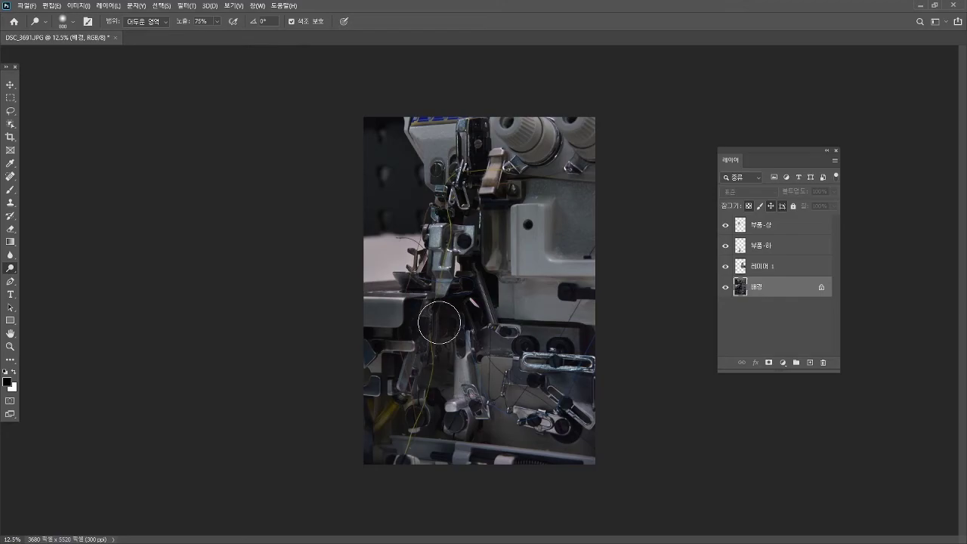
{"action": "mouse_move", "coordinate": [439, 322]}
{"action": "left_mouse_down"}
{"action": "mouse_move", "coordinate": [442, 341]}
{"action": "mouse_move", "coordinate": [463, 309]}
{"action": "left_mouse_up"}
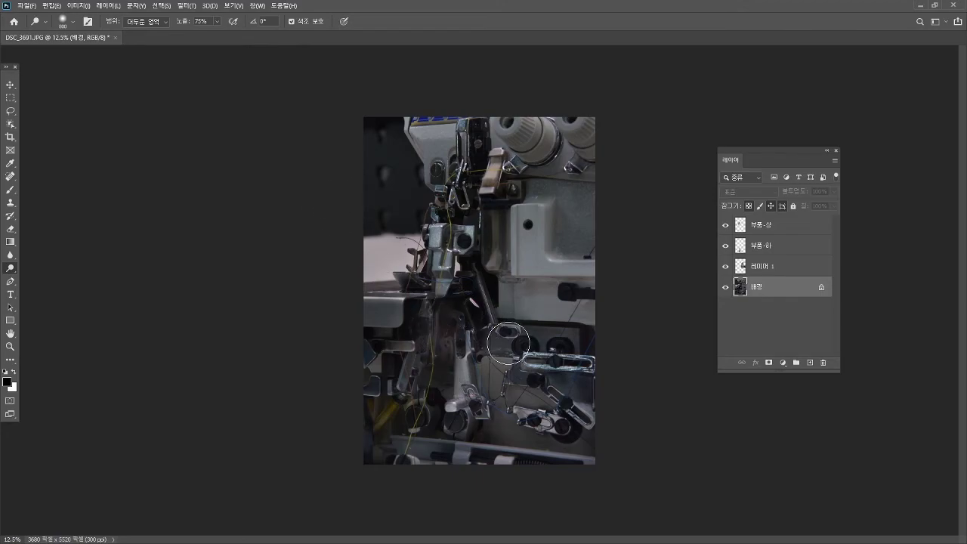
{"action": "key", "text": "ctrl+z"}
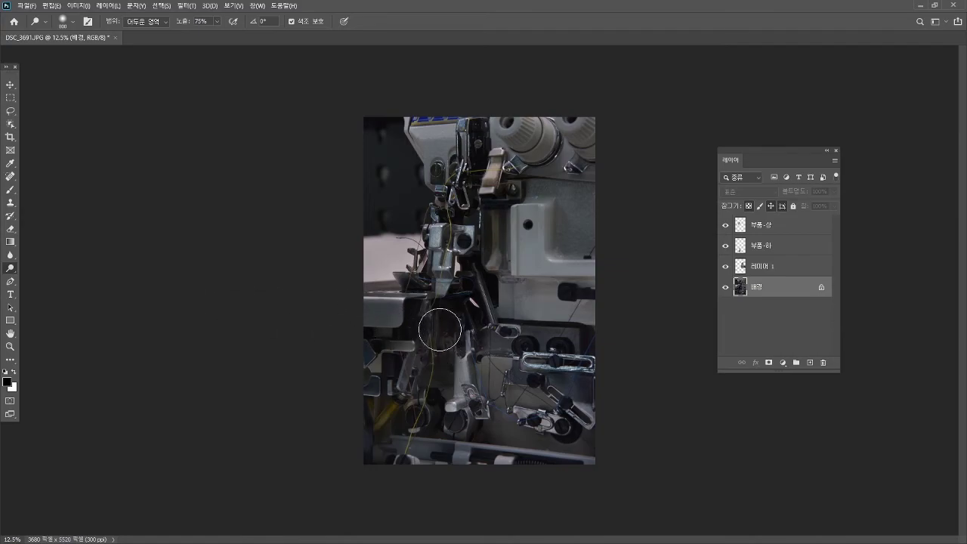
- Switch the Dodge range to 밝은 영역 and brush over the dark area below the needle plate
{"action": "left_click", "coordinate": [160, 21]}
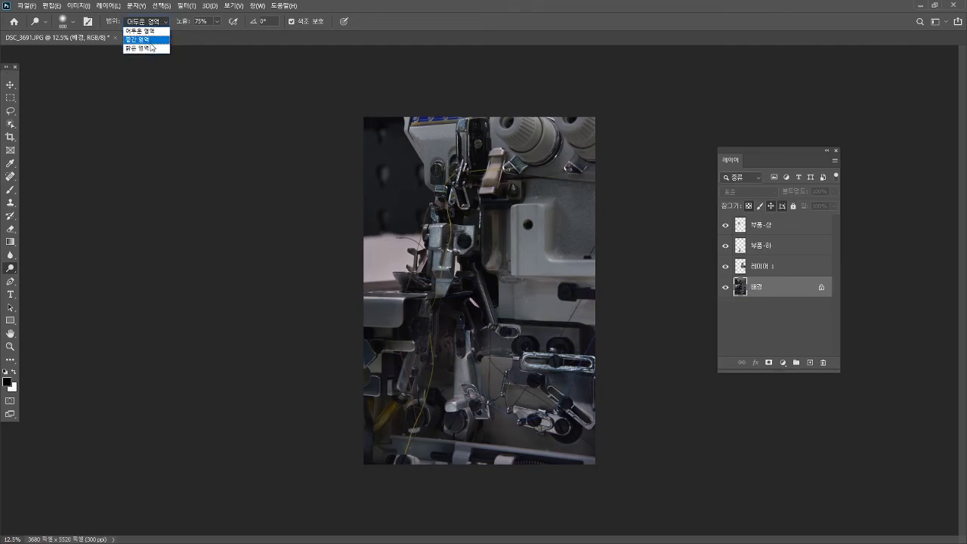
{"action": "left_click", "coordinate": [151, 49]}
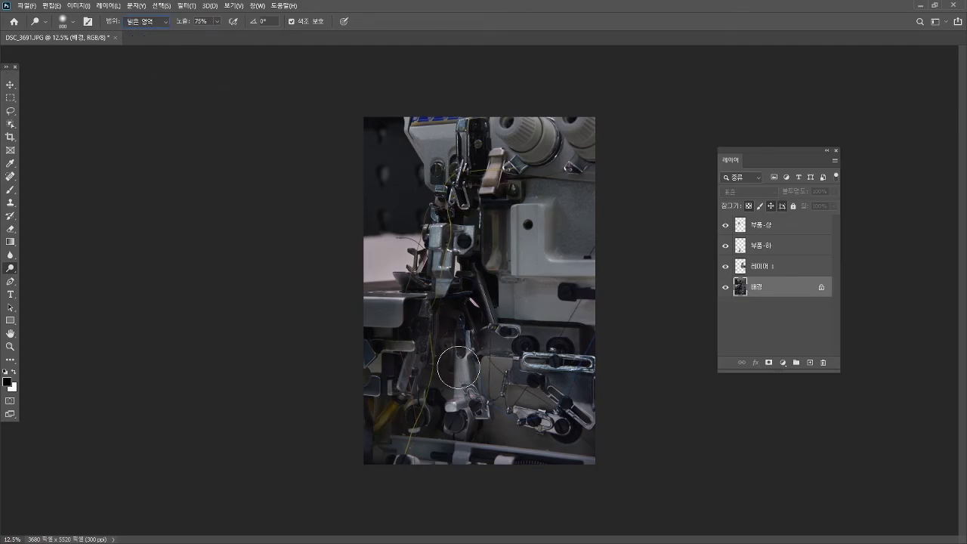
{"action": "left_click_drag", "start_coordinate": [435, 333], "coordinate": [435, 324]}
{"action": "scroll", "coordinate": [435, 324], "scroll_direction": "up", "scroll_amount": 3}
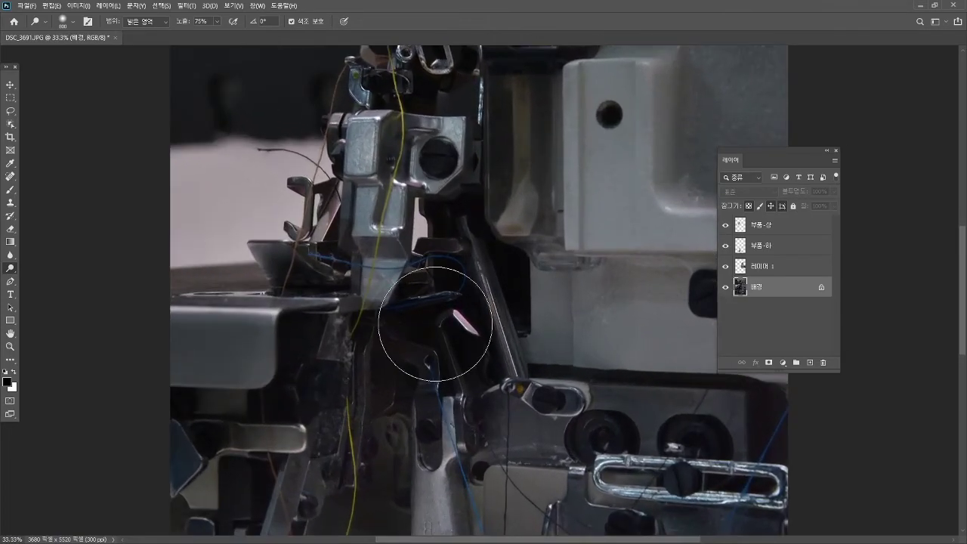
- Raise the Dodge exposure to 100% and brush over the dark parts below the needle plate with the 밝은 영역 range
{"action": "scroll", "coordinate": [378, 421], "scroll_direction": "down", "scroll_amount": 2}
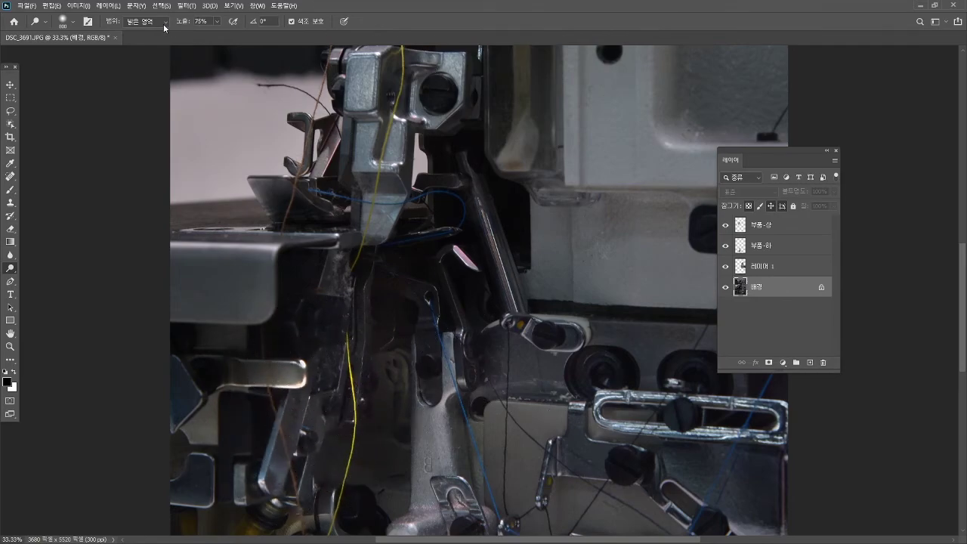
{"action": "left_click", "coordinate": [218, 24]}
{"action": "left_click_drag", "start_coordinate": [216, 33], "coordinate": [248, 33]}
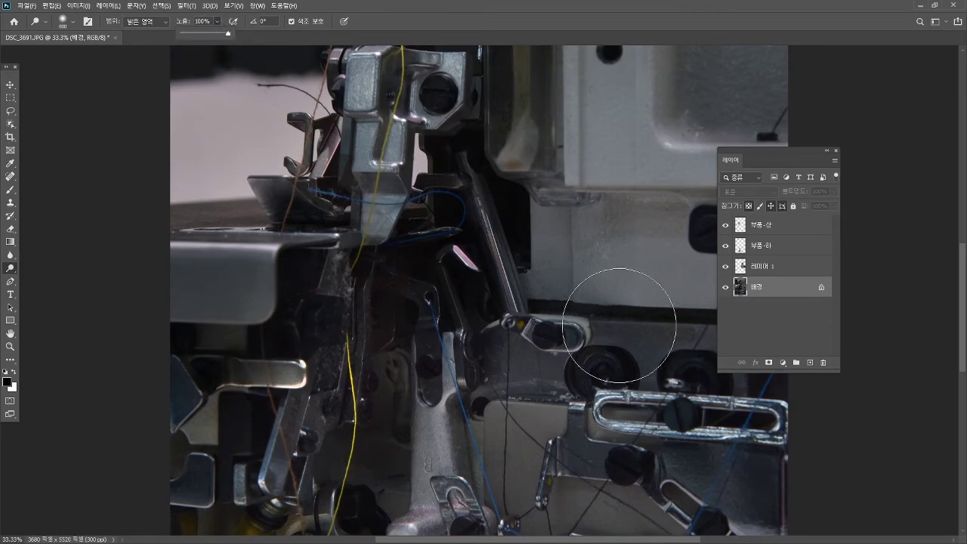
{"action": "mouse_move", "coordinate": [454, 355]}
{"action": "left_mouse_down"}
{"action": "mouse_move", "coordinate": [388, 356]}
{"action": "mouse_move", "coordinate": [414, 380]}
{"action": "mouse_move", "coordinate": [347, 352]}
{"action": "mouse_move", "coordinate": [350, 283]}
{"action": "left_mouse_up"}
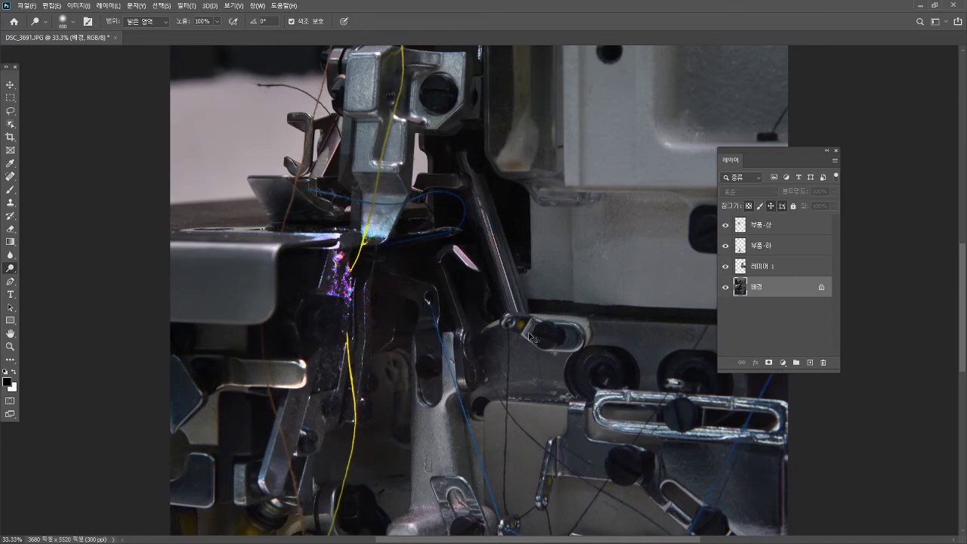
- Undo the Dodge strokes made at 100% exposure in the 밝은 영역 range
{"action": "key", "text": "ctrl+z"}
{"action": "key", "text": "ctrl+z"}
{"action": "key", "text": "ctrl+z"}
{"action": "key", "text": "ctrl+z"}
{"action": "key", "text": "ctrl+z"}
{"action": "key", "text": "ctrl+z"}
{"action": "key", "text": "ctrl+z"}
{"action": "key", "text": "ctrl+z"}
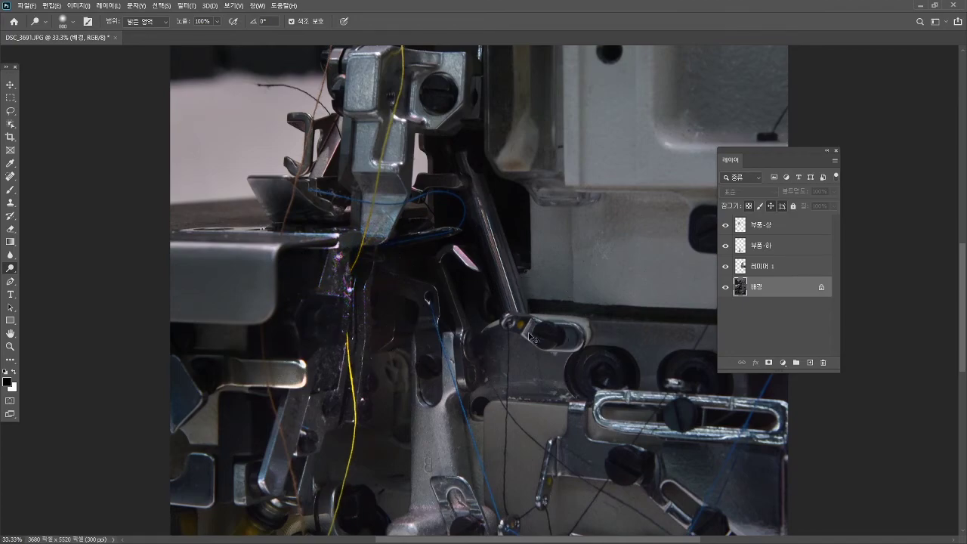
{"action": "key", "text": "ctrl+z"}
{"action": "key", "text": "ctrl+z"}
- Switch the Dodge range to 중간 영역 and brush over the dark parts below the needle plate
{"action": "left_click", "coordinate": [153, 22]}
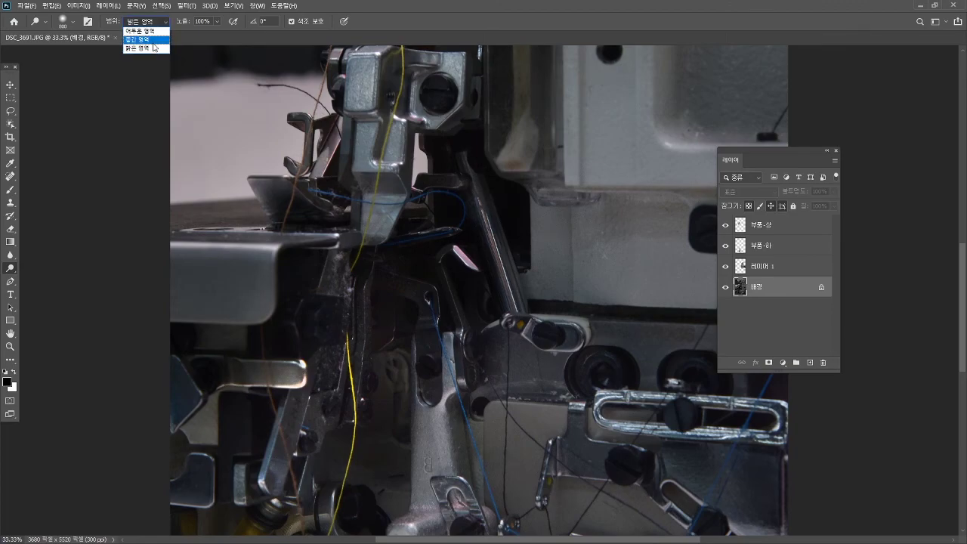
{"action": "left_click", "coordinate": [143, 38]}
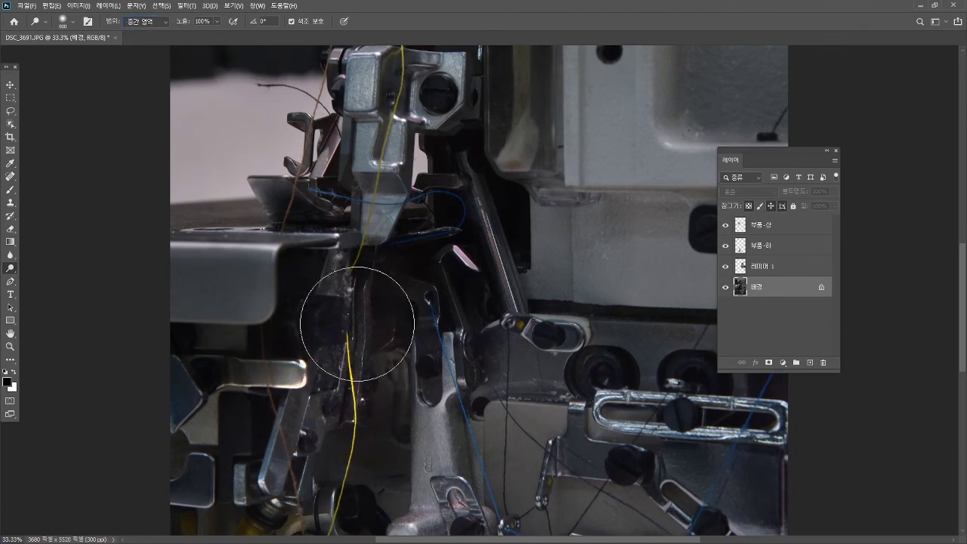
{"action": "mouse_move", "coordinate": [357, 324]}
{"action": "left_mouse_down"}
{"action": "mouse_move", "coordinate": [376, 364]}
{"action": "mouse_move", "coordinate": [382, 315]}
{"action": "mouse_move", "coordinate": [400, 280]}
{"action": "mouse_move", "coordinate": [446, 276]}
{"action": "mouse_move", "coordinate": [450, 286]}
{"action": "mouse_move", "coordinate": [361, 336]}
{"action": "mouse_move", "coordinate": [312, 382]}
{"action": "mouse_move", "coordinate": [334, 402]}
{"action": "mouse_move", "coordinate": [391, 392]}
{"action": "mouse_move", "coordinate": [389, 317]}
{"action": "left_mouse_up"}
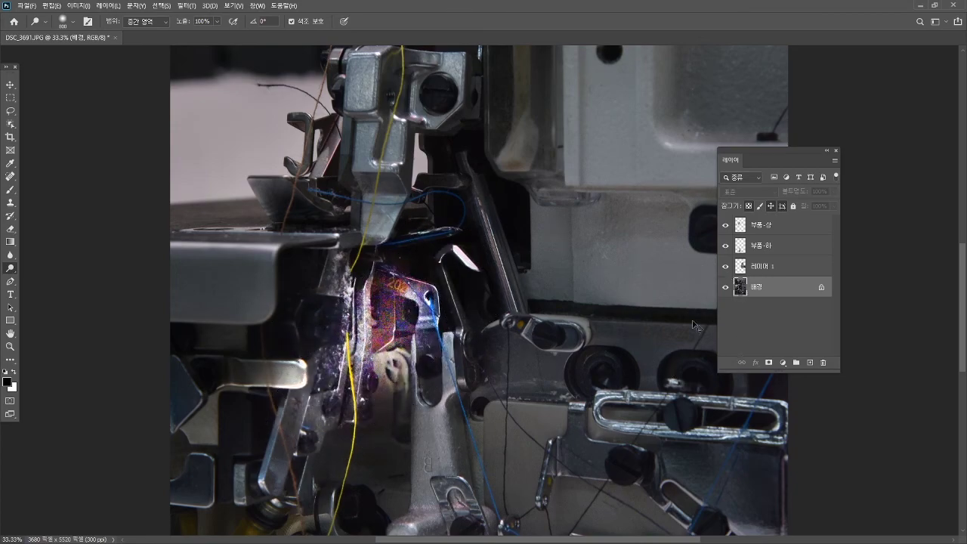
- Undo most of the 중간 영역 Dodge strokes below the needle plate, keeping only a slight lightening
{"action": "key", "text": "ctrl+z"}
{"action": "key", "text": "ctrl+z"}
{"action": "key", "text": "ctrl+z"}
{"action": "key", "text": "ctrl+z"}
{"action": "key", "text": "ctrl+z"}
{"action": "key", "text": "ctrl+z"}
{"action": "key", "text": "ctrl+z"}
{"action": "key", "text": "ctrl+z"}
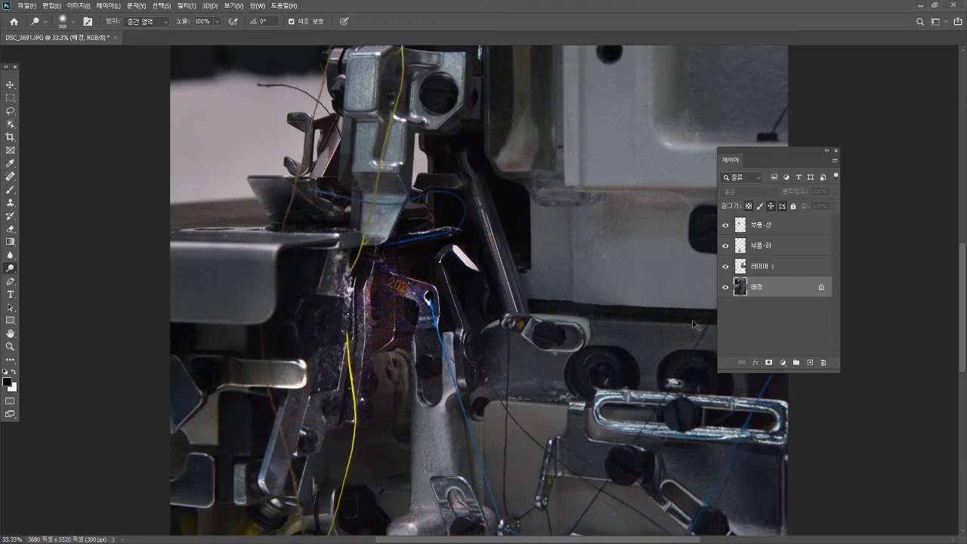
{"action": "key", "text": "ctrl+z"}
{"action": "key", "text": "ctrl+z"}
{"action": "key", "text": "ctrl+z"}
{"action": "key", "text": "ctrl+z"}
{"action": "key", "text": "ctrl+z"}
{"action": "key", "text": "ctrl+z"}
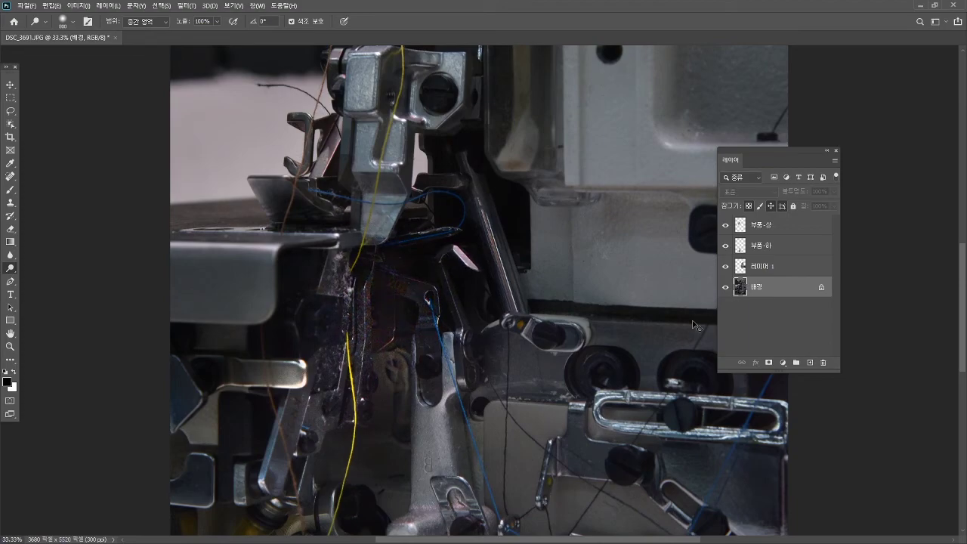
- Lighten the dark area around the yellow part in the photo's lower-left corner with the Dodge tool
{"action": "key", "text": "ctrl+minus"}
{"action": "key", "text": "ctrl+minus"}
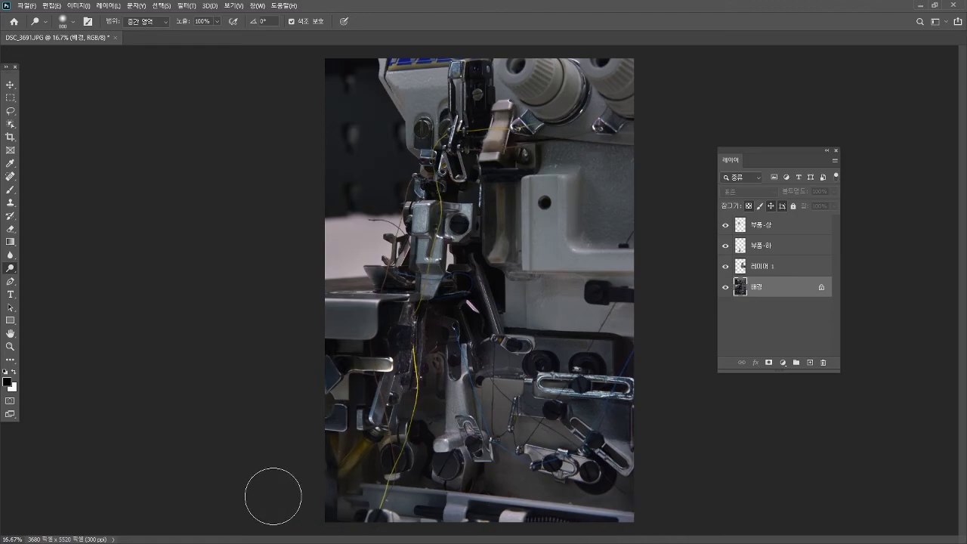
{"action": "left_click_drag", "start_coordinate": [346, 468], "coordinate": [360, 453]}
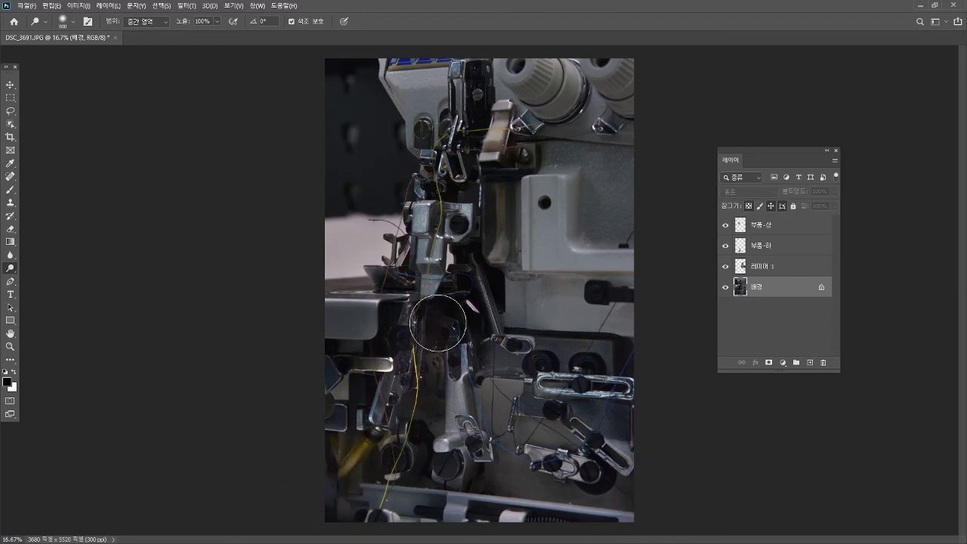
- Show the 작업 내역 (History) panel and arrange it beside the layers panel, clear of the photo
{"action": "left_click", "coordinate": [148, 21]}
{"action": "left_click_drag", "start_coordinate": [760, 147], "coordinate": [701, 139]}
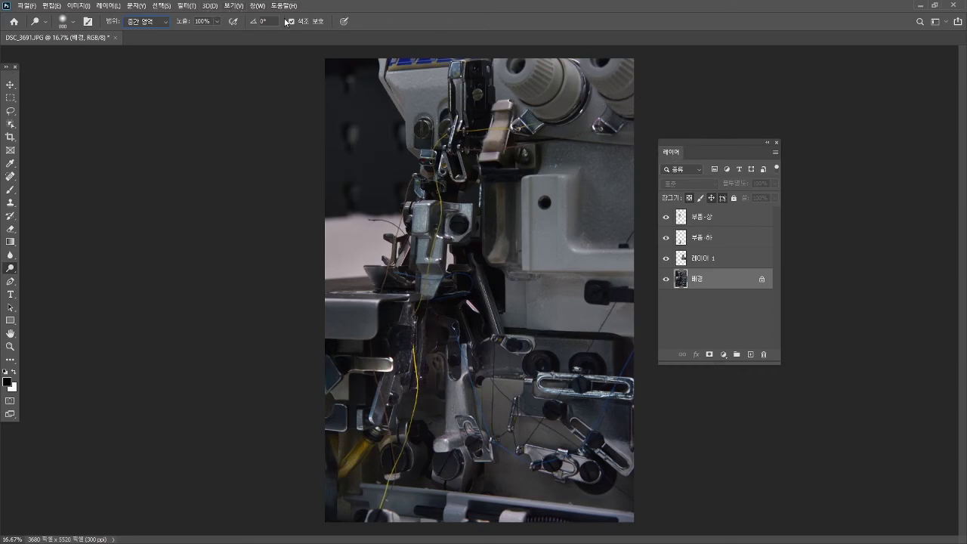
{"action": "left_click", "coordinate": [257, 6]}
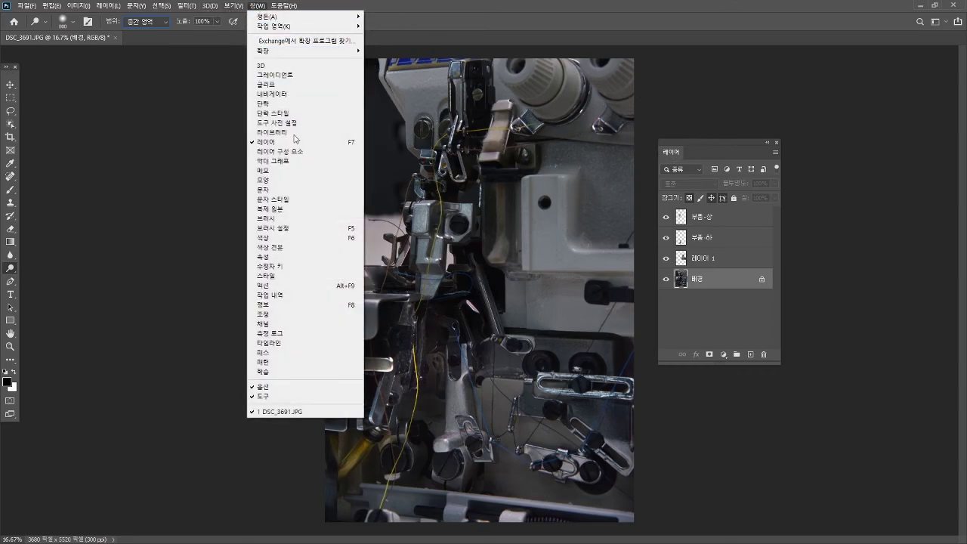
{"action": "left_click", "coordinate": [303, 295]}
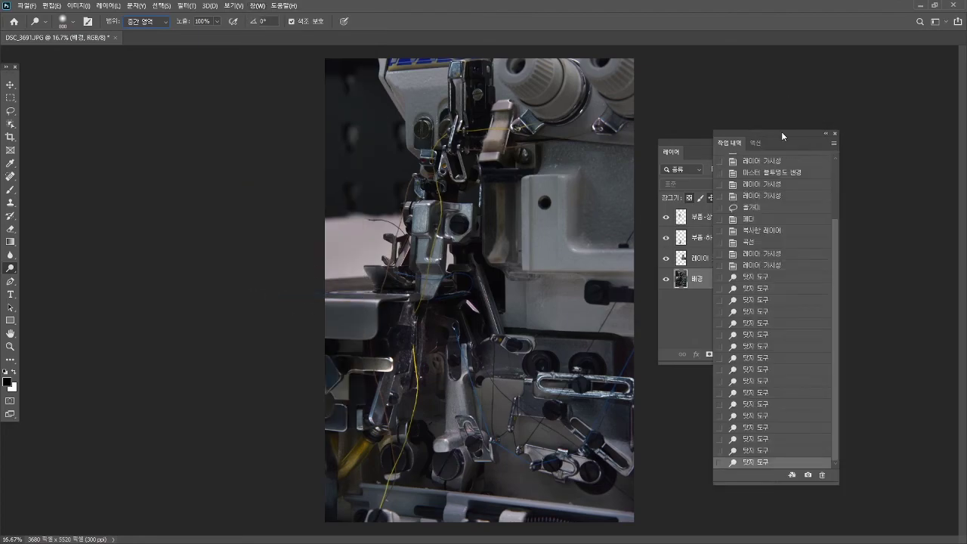
{"action": "left_click_drag", "start_coordinate": [781, 132], "coordinate": [856, 90]}
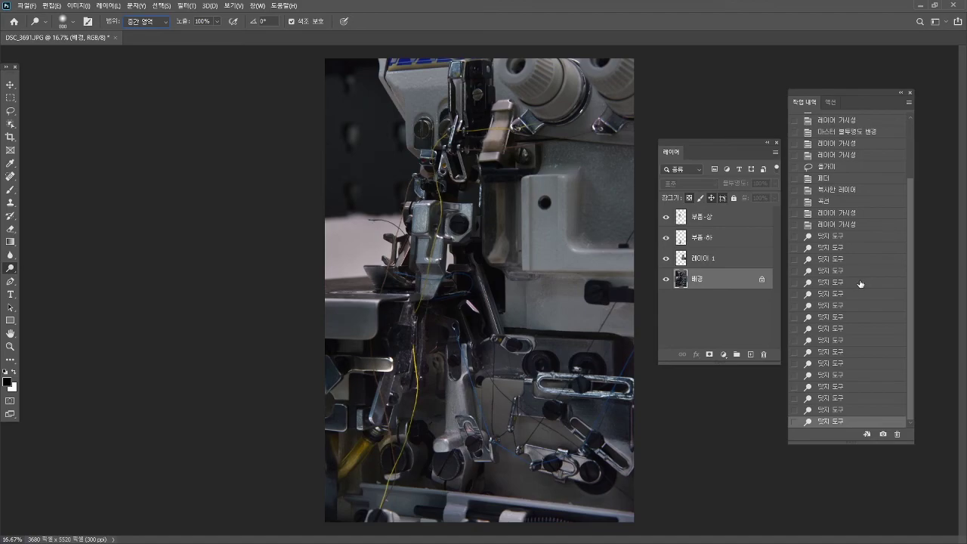
- Compare before and after by going back to the original DSC_3691.JPG snapshot and returning to the latest Dodge state
{"action": "scroll", "coordinate": [860, 283], "scroll_direction": "up", "scroll_amount": 3}
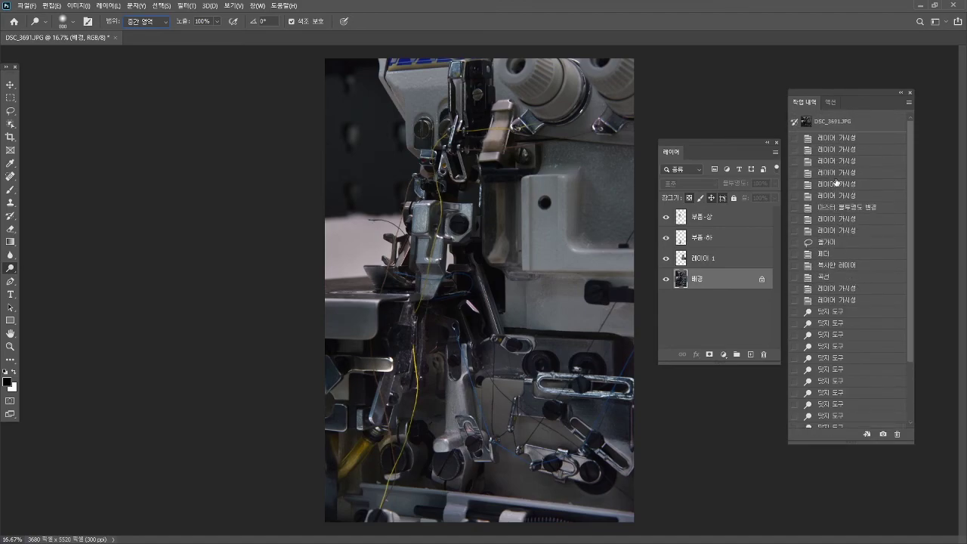
{"action": "left_click", "coordinate": [837, 122]}
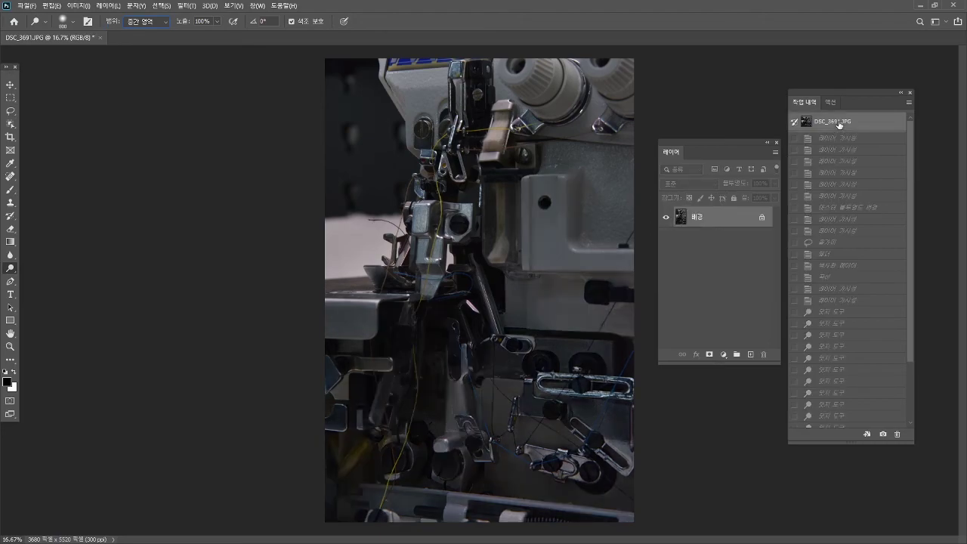
{"action": "scroll", "coordinate": [845, 245], "scroll_direction": "down", "scroll_amount": 3}
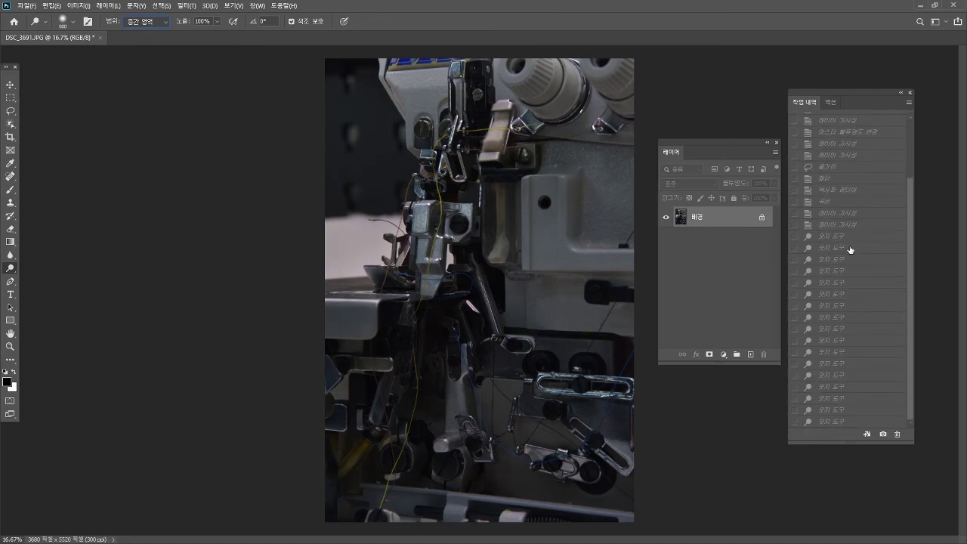
{"action": "left_click", "coordinate": [831, 421]}
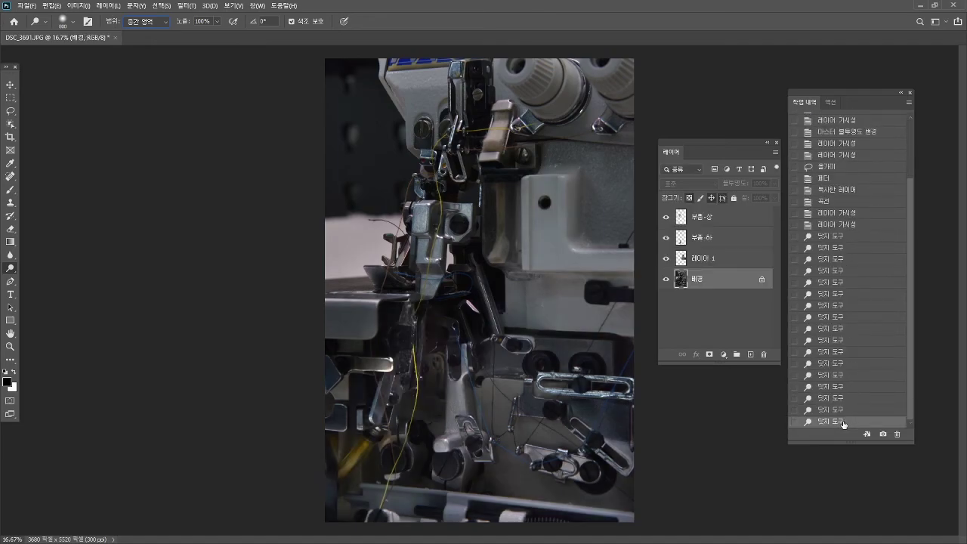
- View the original photo snapshot again, shorten the history list, and return to the last Dodge state
{"action": "scroll", "coordinate": [814, 150], "scroll_direction": "up", "scroll_amount": 3}
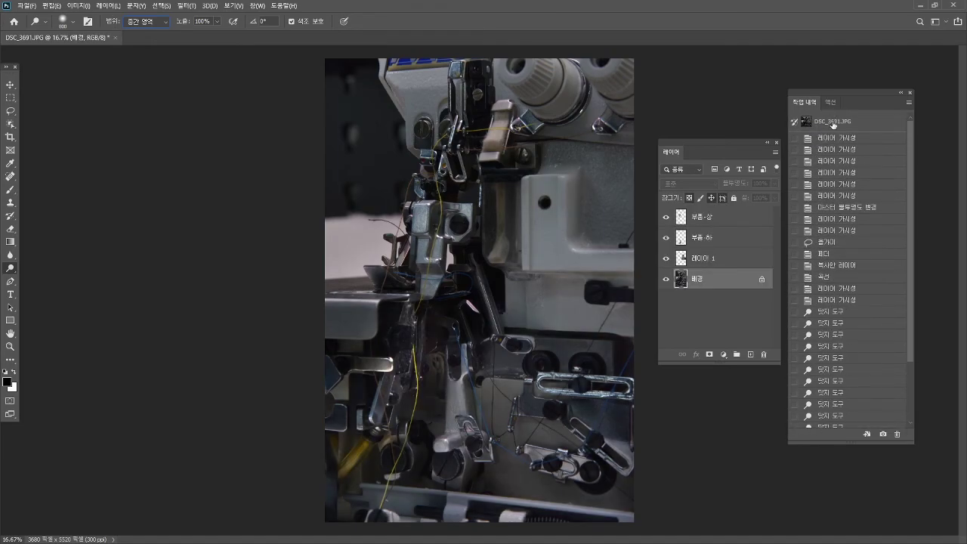
{"action": "left_click", "coordinate": [834, 123]}
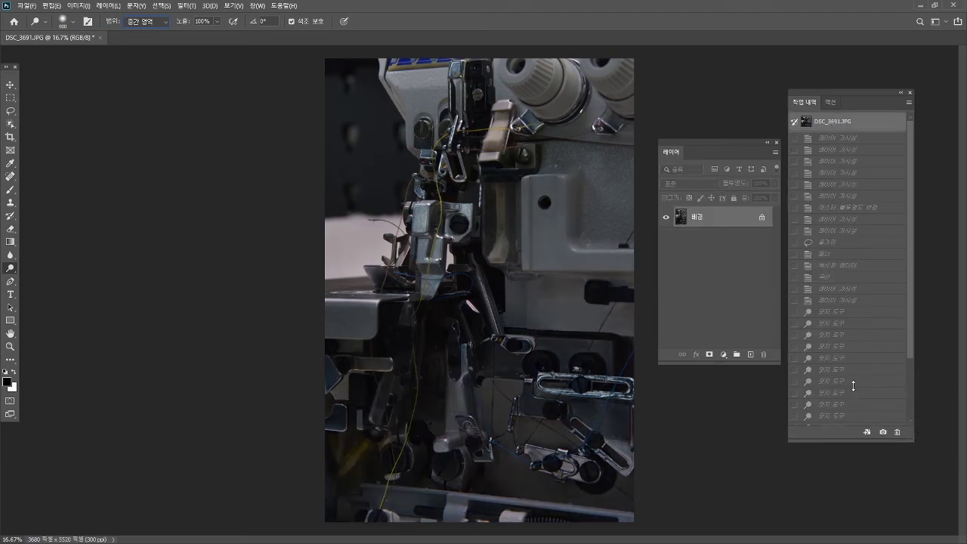
{"action": "left_click_drag", "start_coordinate": [854, 443], "coordinate": [852, 182]}
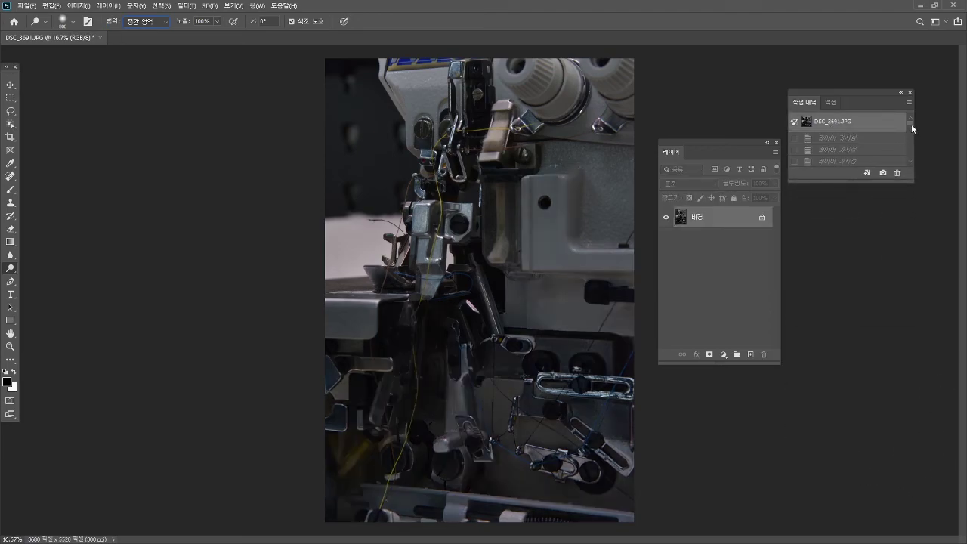
{"action": "left_click_drag", "start_coordinate": [911, 124], "coordinate": [910, 159]}
{"action": "left_click", "coordinate": [843, 160]}
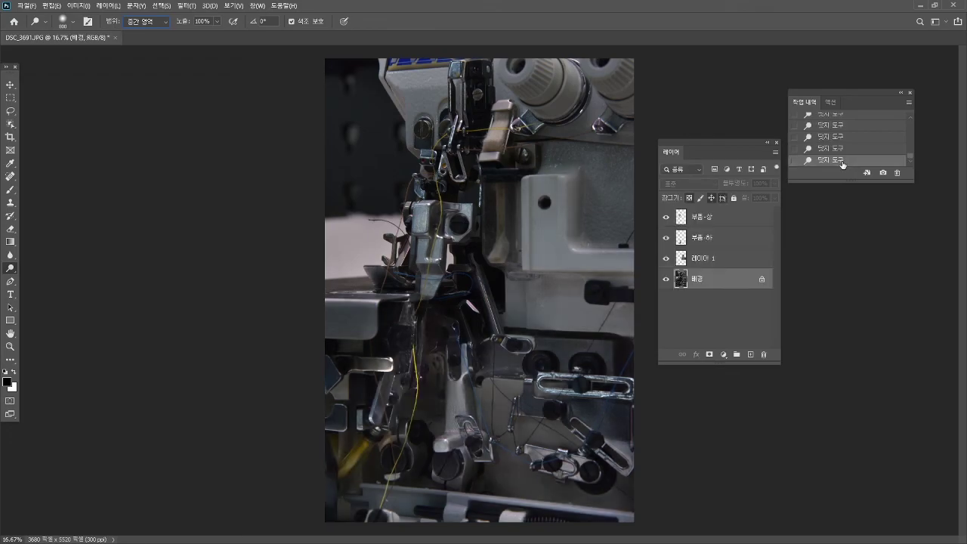
- Enlarge the history list and compare the original snapshot with an intermediate Dodge state
{"action": "scroll", "coordinate": [816, 136], "scroll_direction": "up", "scroll_amount": 3}
{"action": "scroll", "coordinate": [819, 136], "scroll_direction": "up", "scroll_amount": 3}
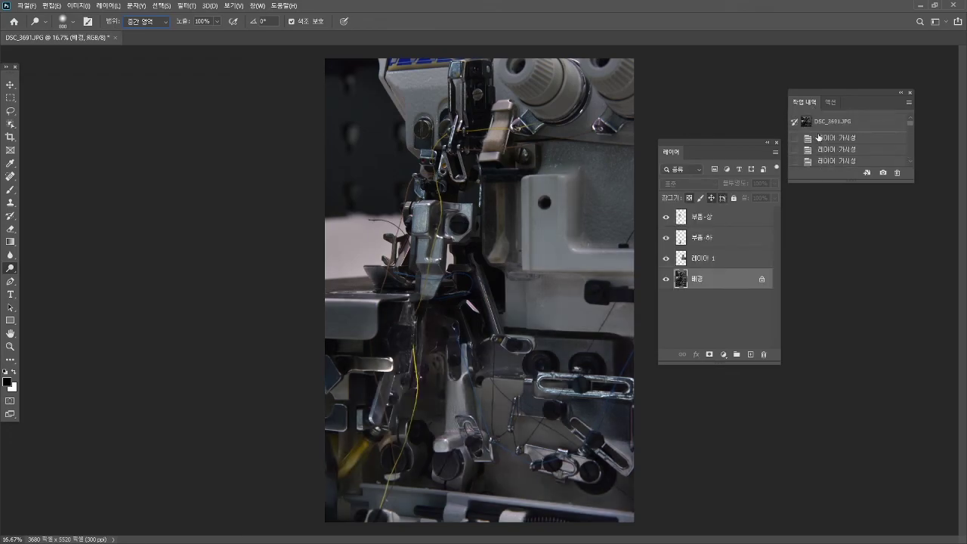
{"action": "left_click_drag", "start_coordinate": [832, 183], "coordinate": [834, 425]}
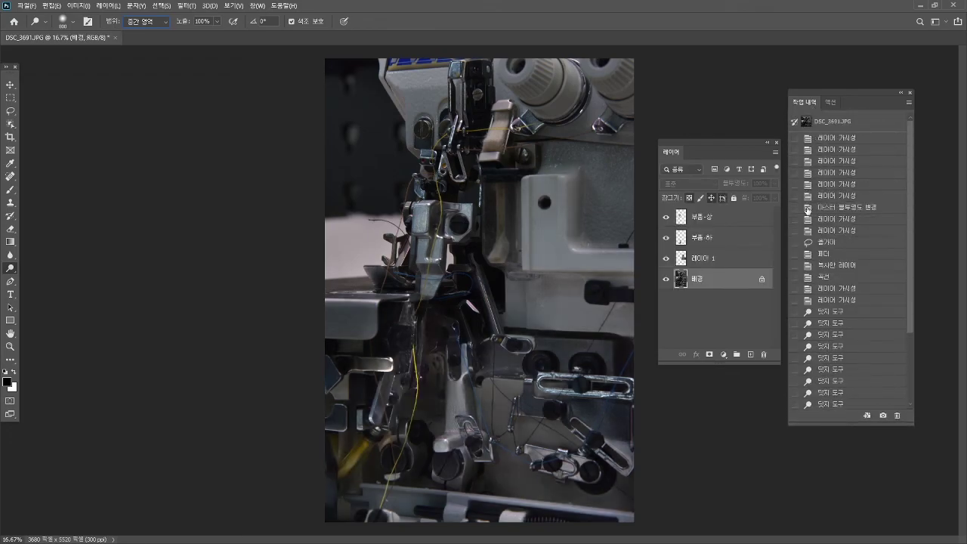
{"action": "left_click", "coordinate": [830, 122]}
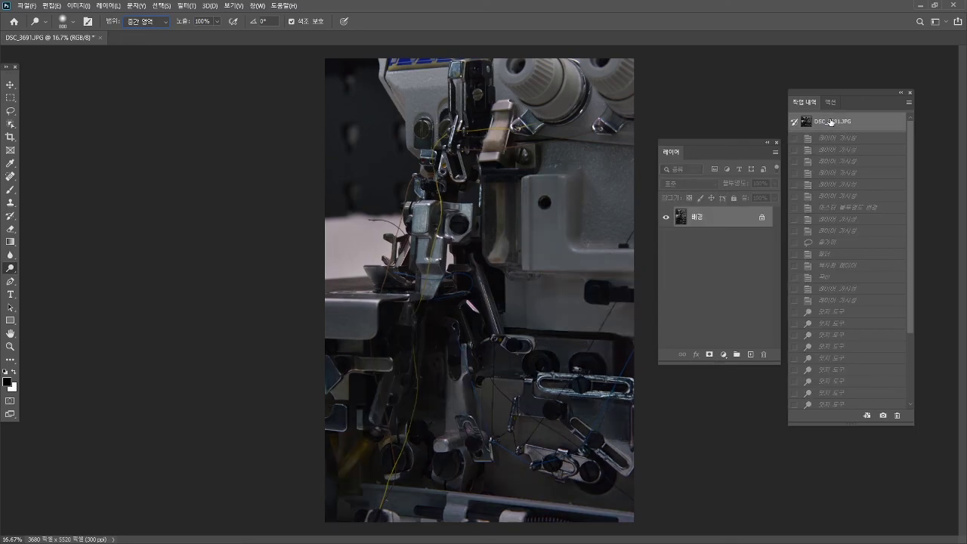
{"action": "left_click", "coordinate": [839, 402]}
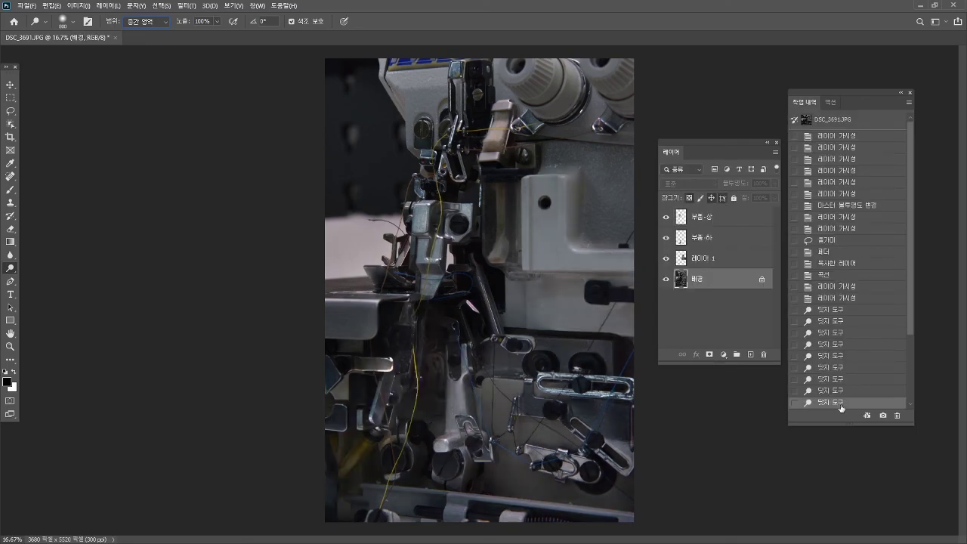